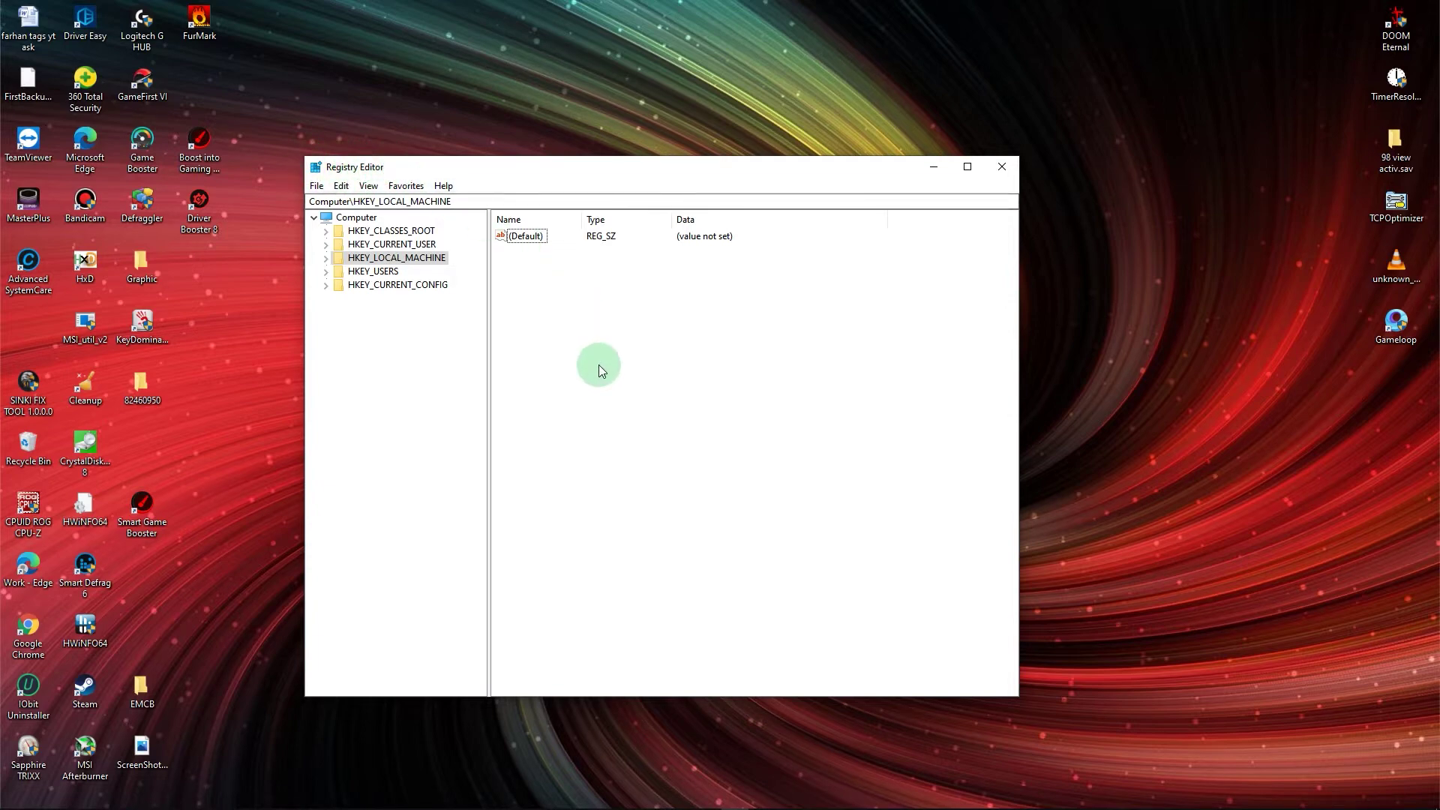
# - Close the open Registry Editor window and launch Registry Editor again by searching Windows for REGEDIT
pyautogui.click(1001, 166)
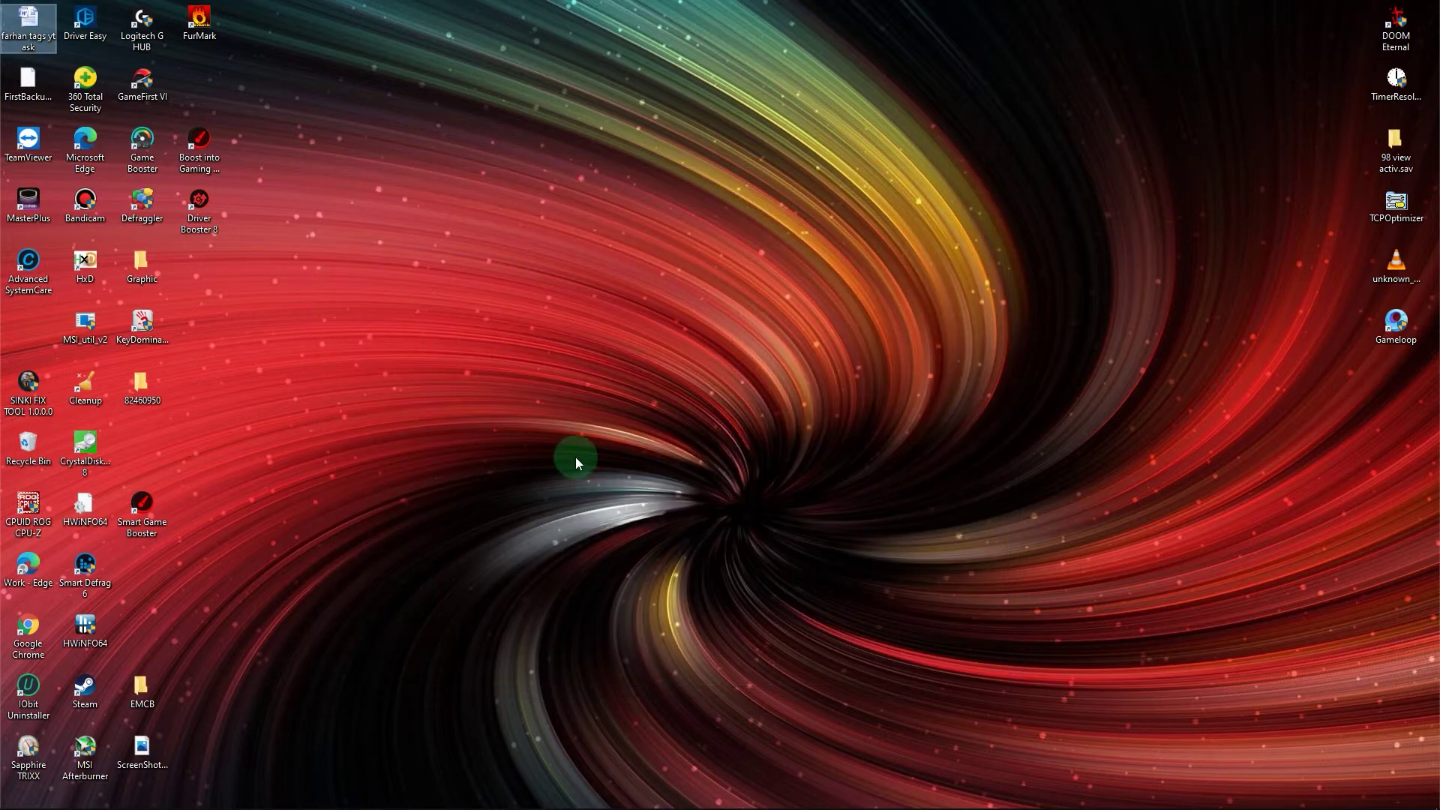
pyautogui.moveTo(67, 803)
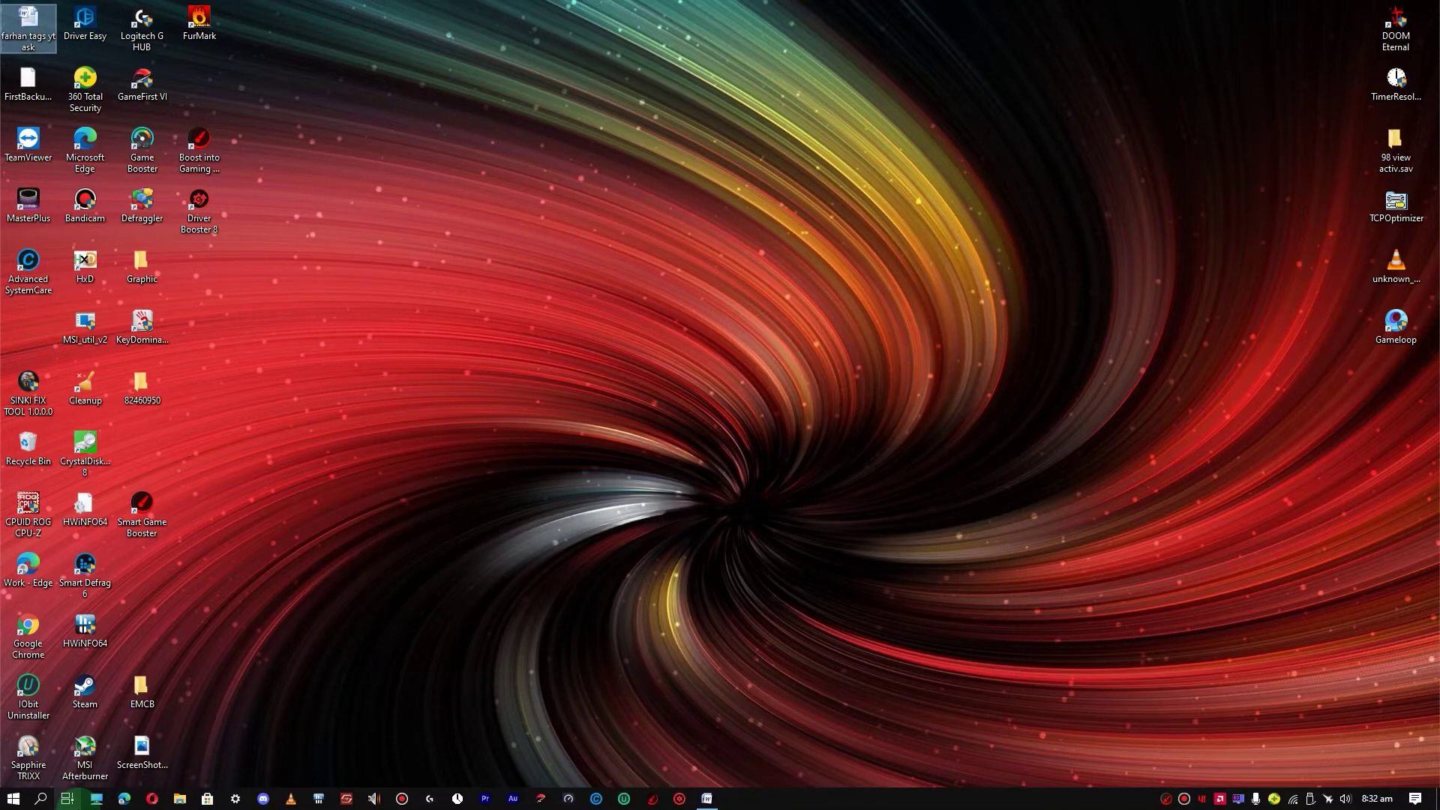
pyautogui.click(43, 801)
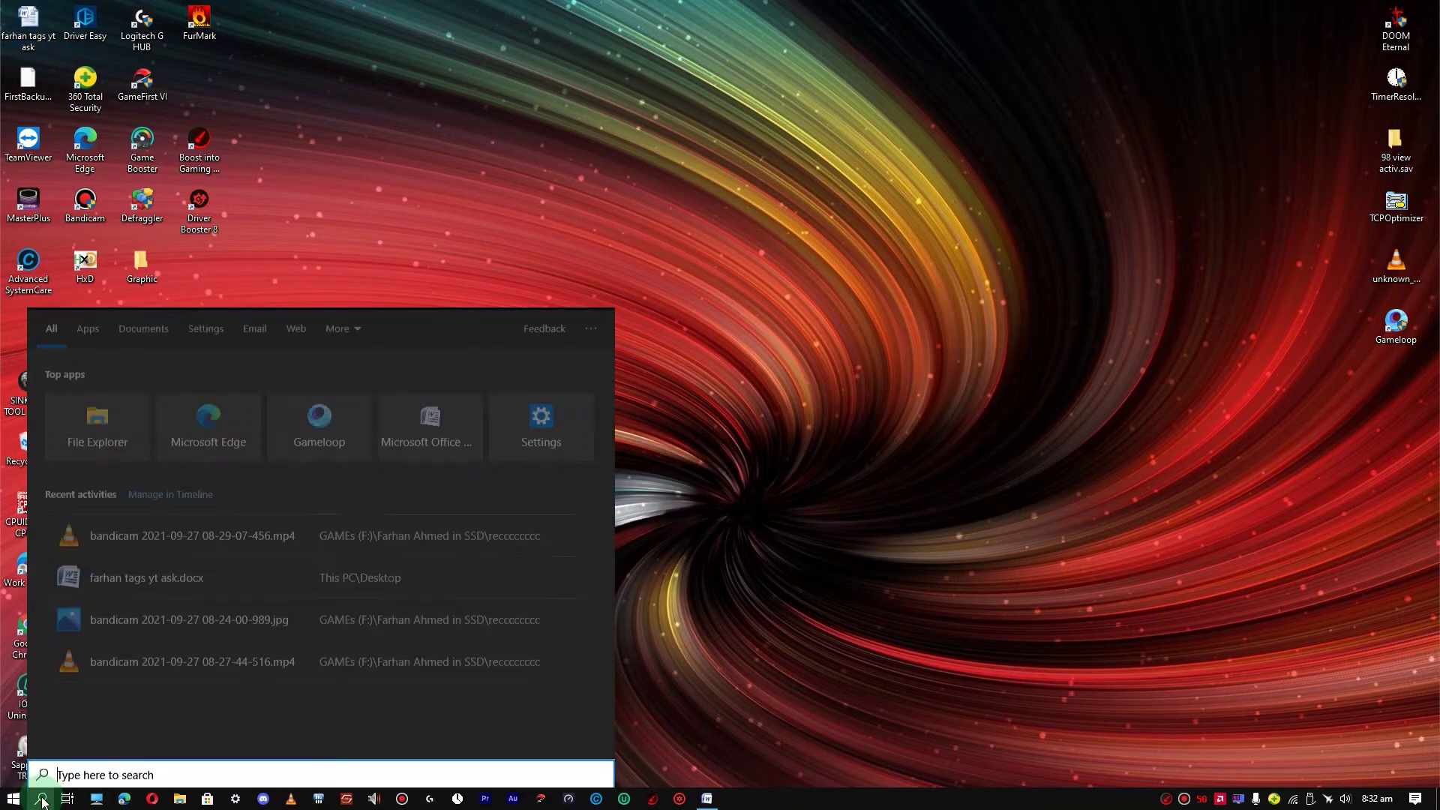
pyautogui.rightClick(64, 772)
pyautogui.click(69, 731)
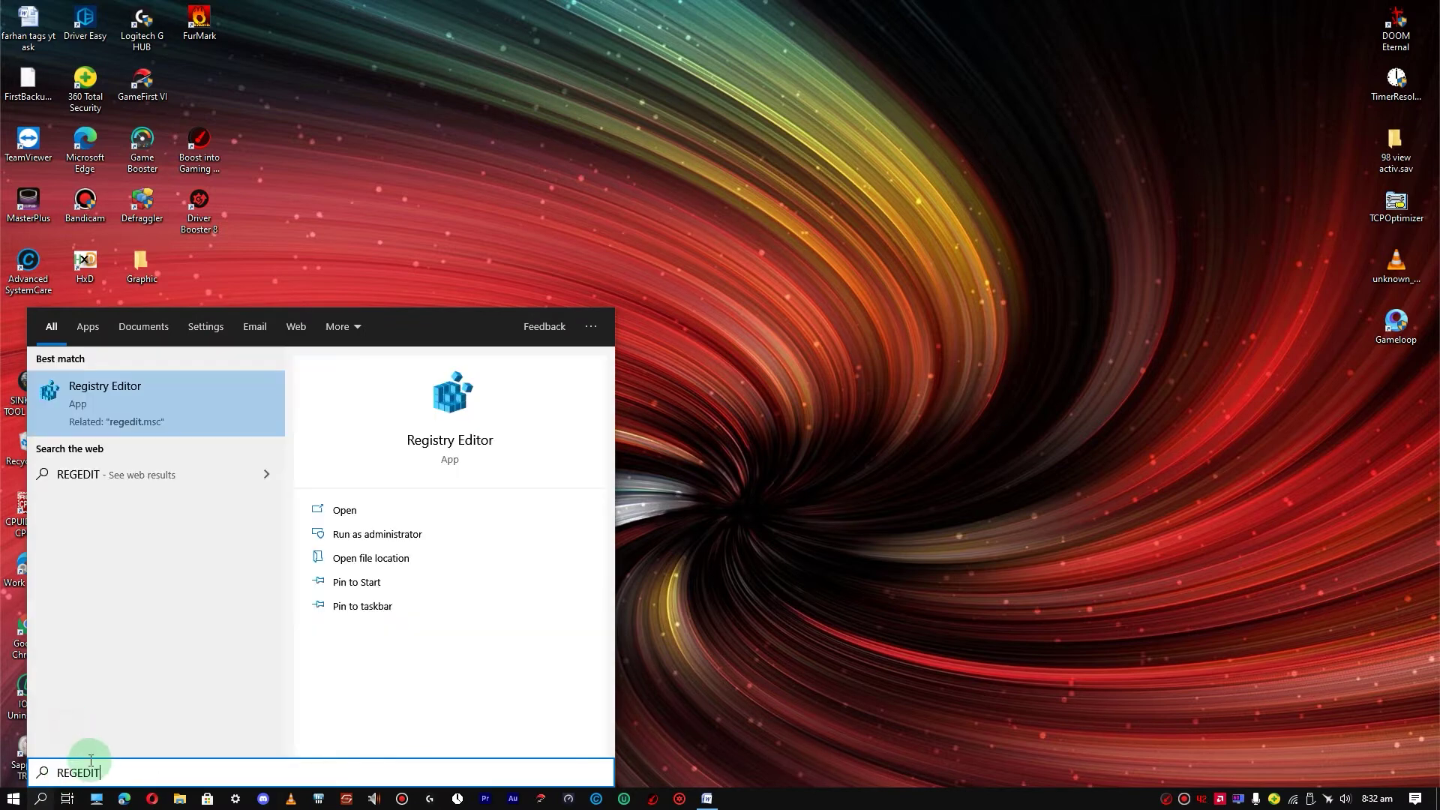
pyautogui.doubleClick(75, 773)
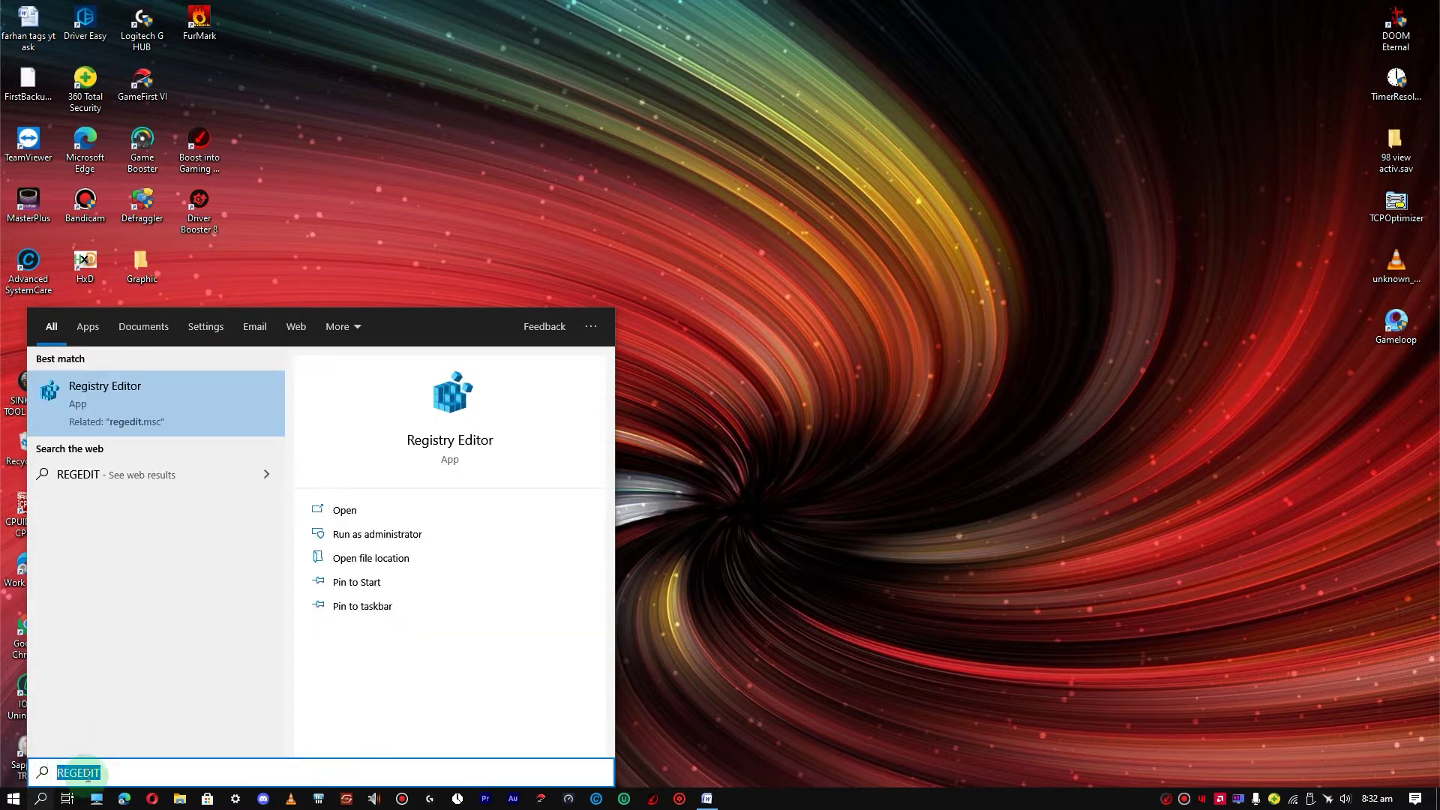
pyautogui.click(116, 771)
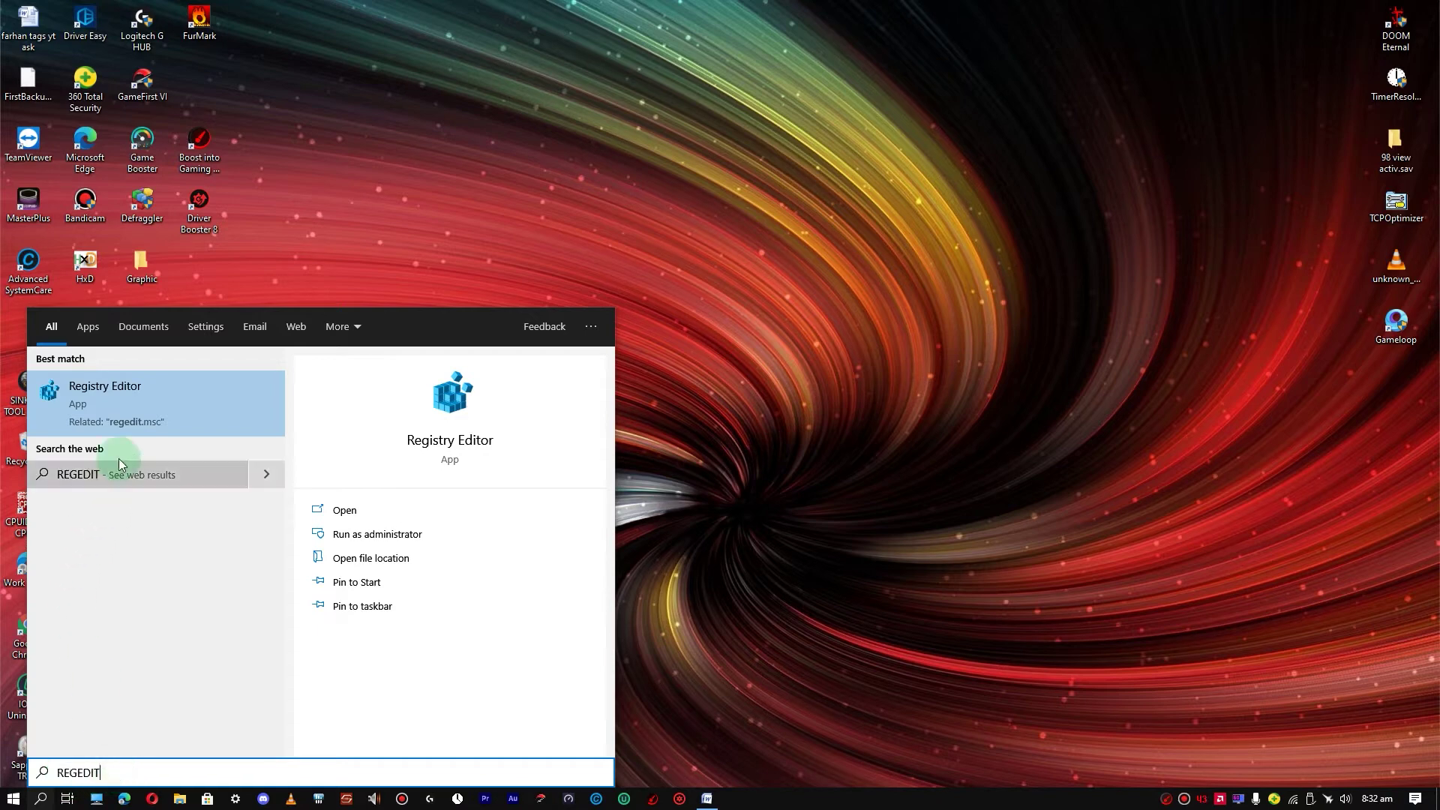
pyautogui.click(124, 399)
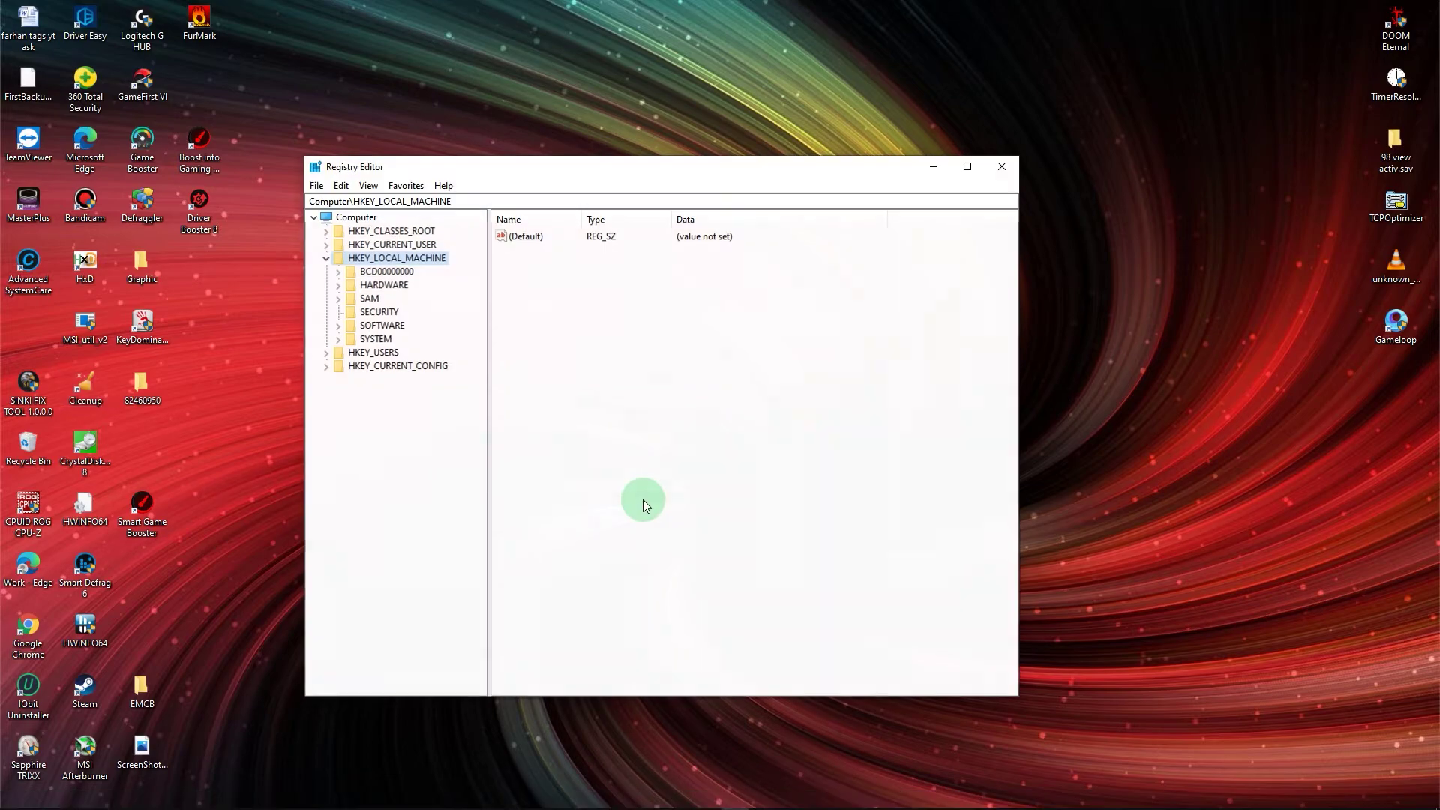
# - Expand the registry tree down to HKEY_LOCAL_MACHINE\SOFTWARE\Microsoft
pyautogui.click(326, 257)
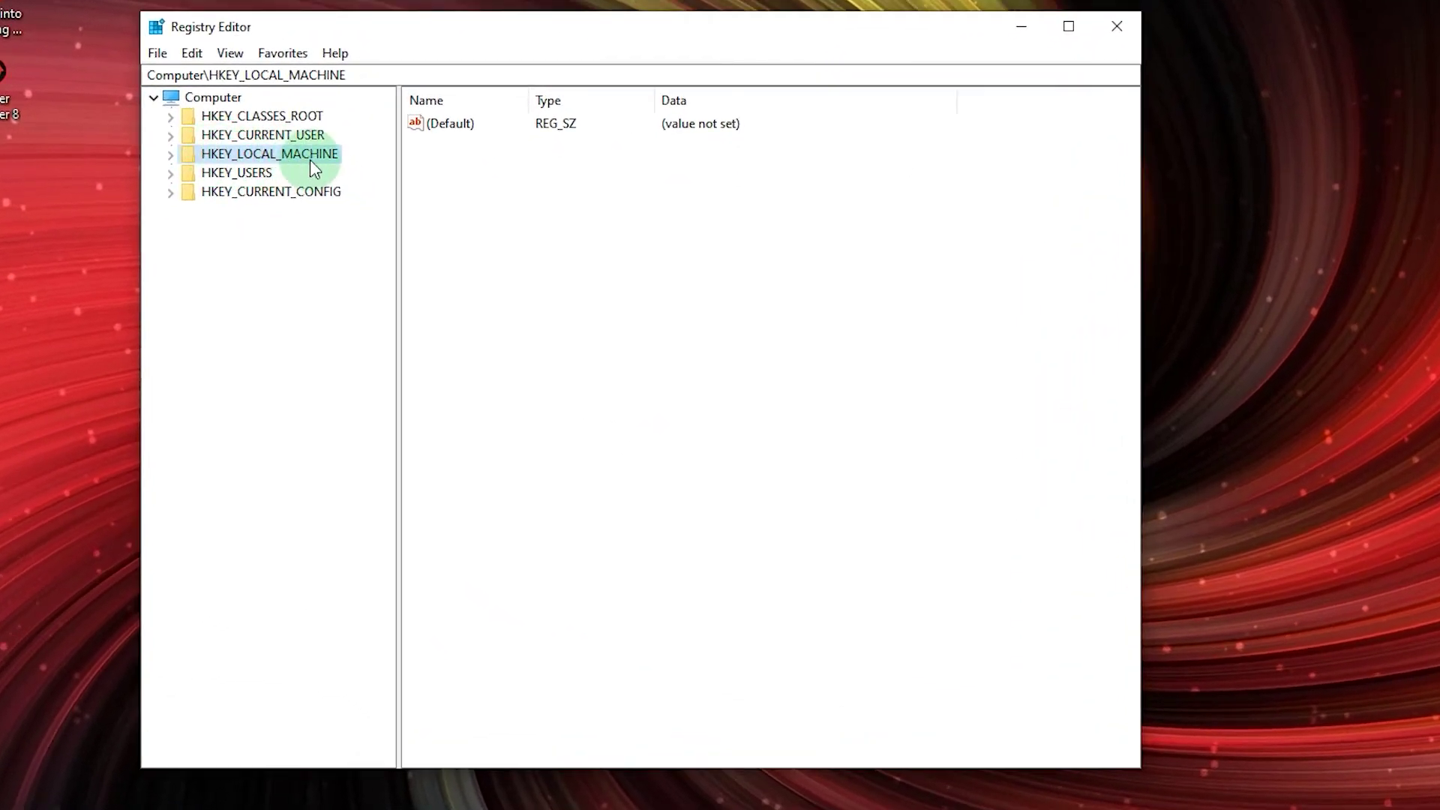
pyautogui.click(170, 153)
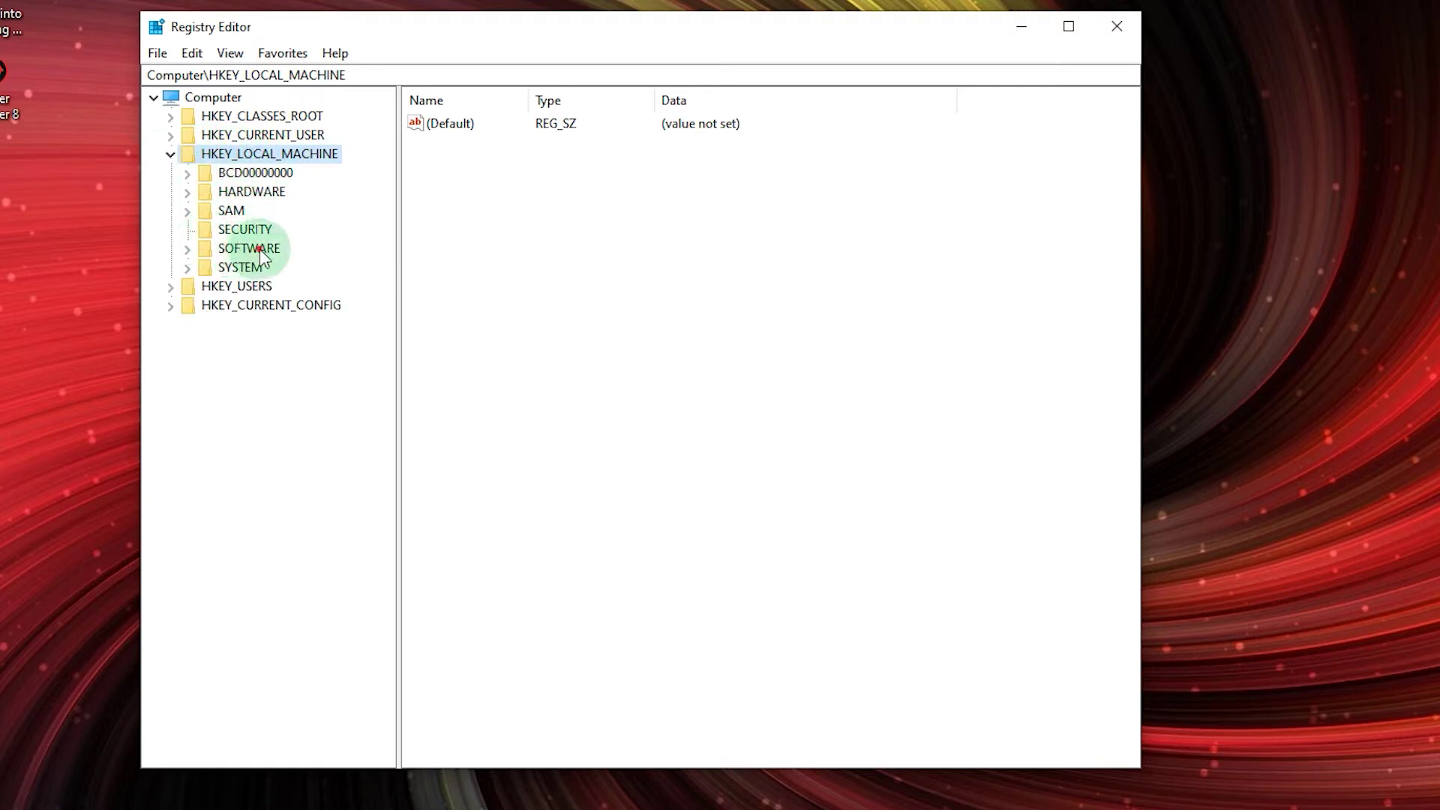
pyautogui.click(234, 248)
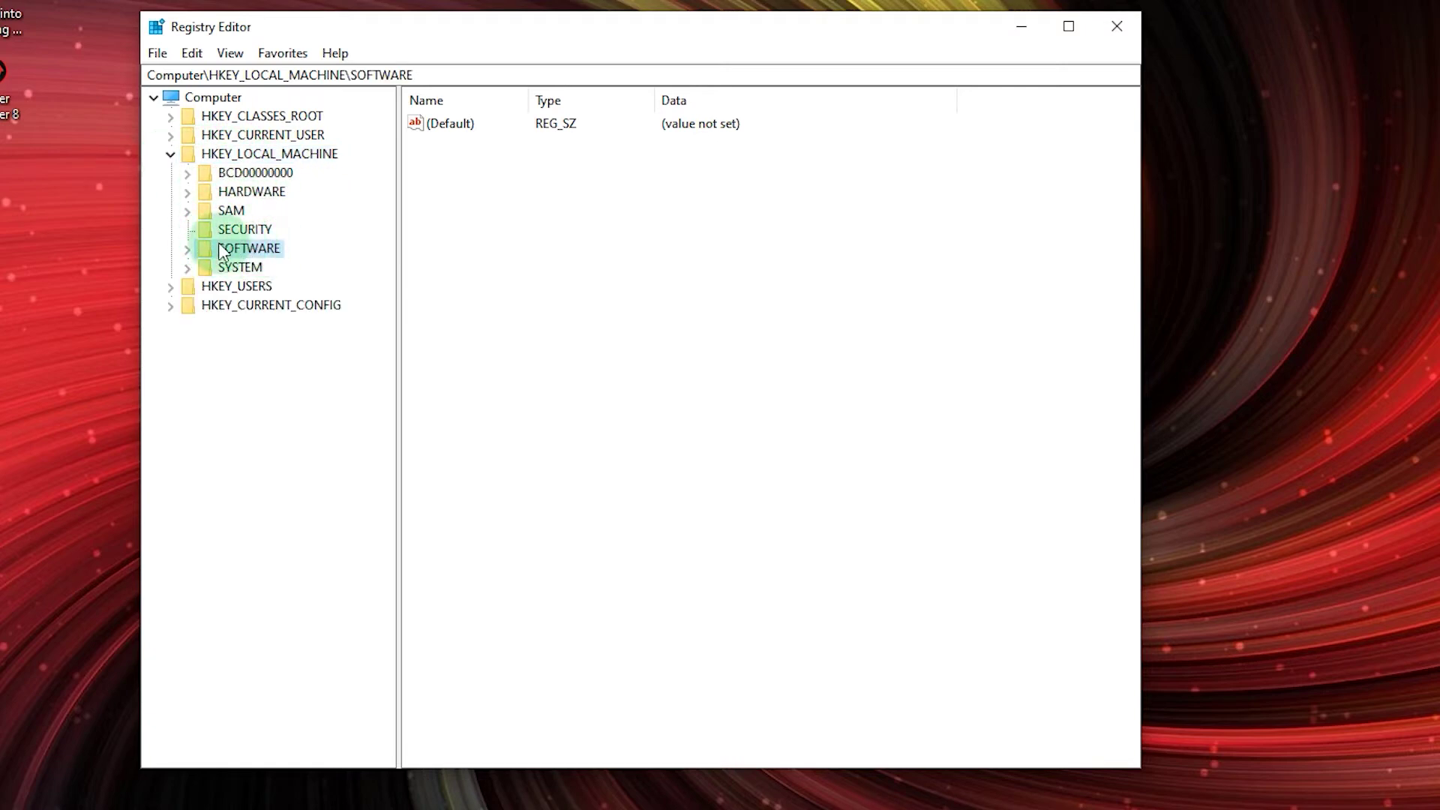
pyautogui.click(187, 249)
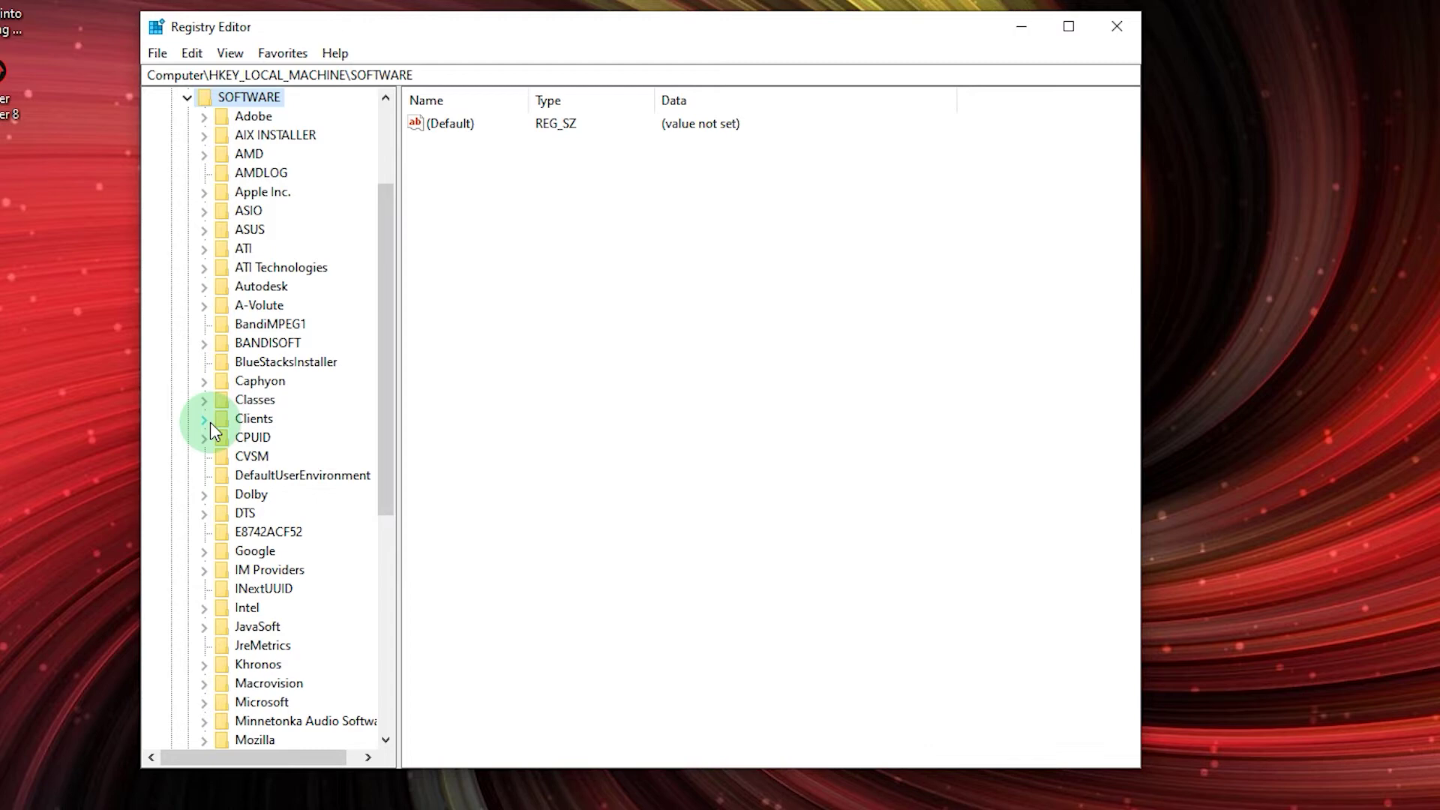
pyautogui.write('mi')
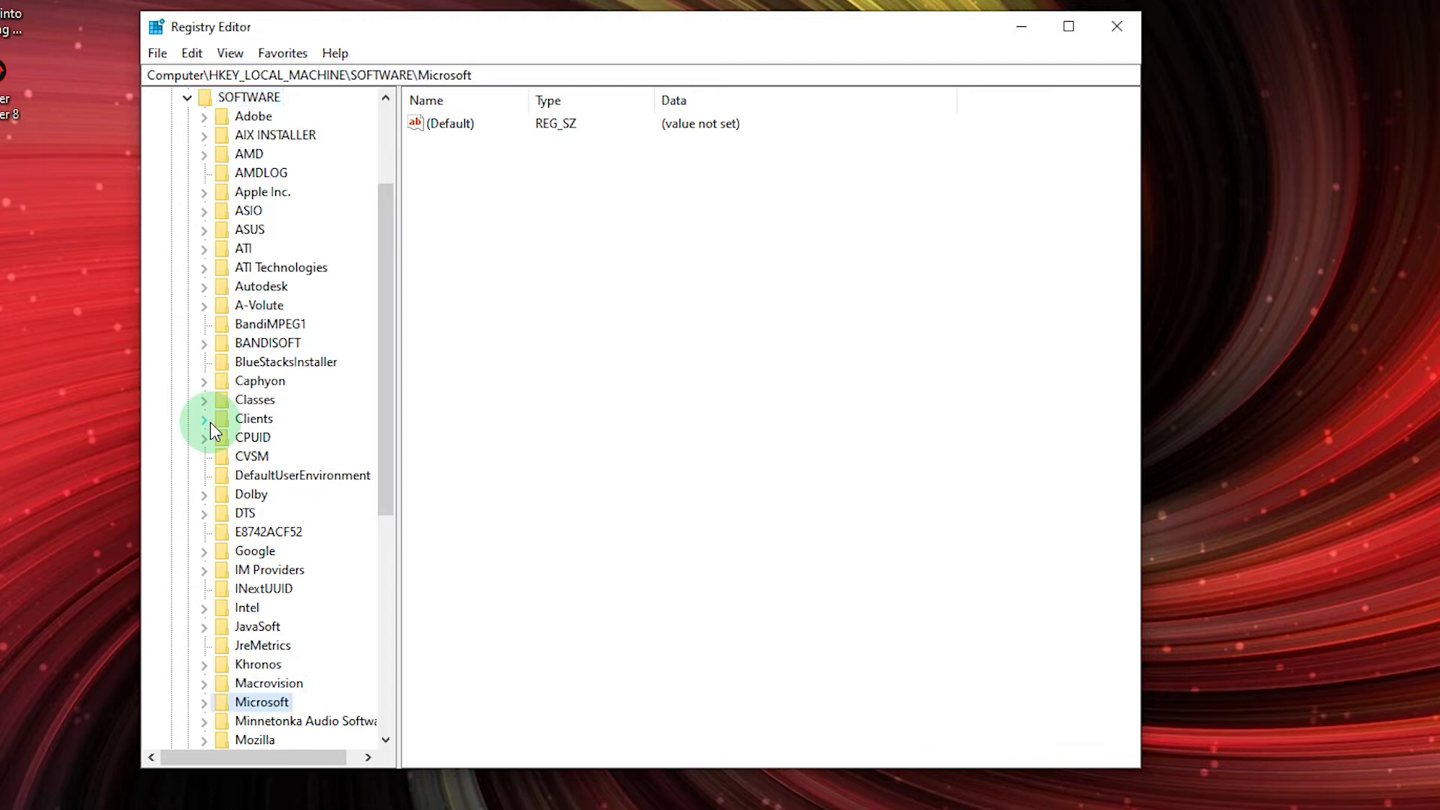
pyautogui.scroll(-3, 257, 543)
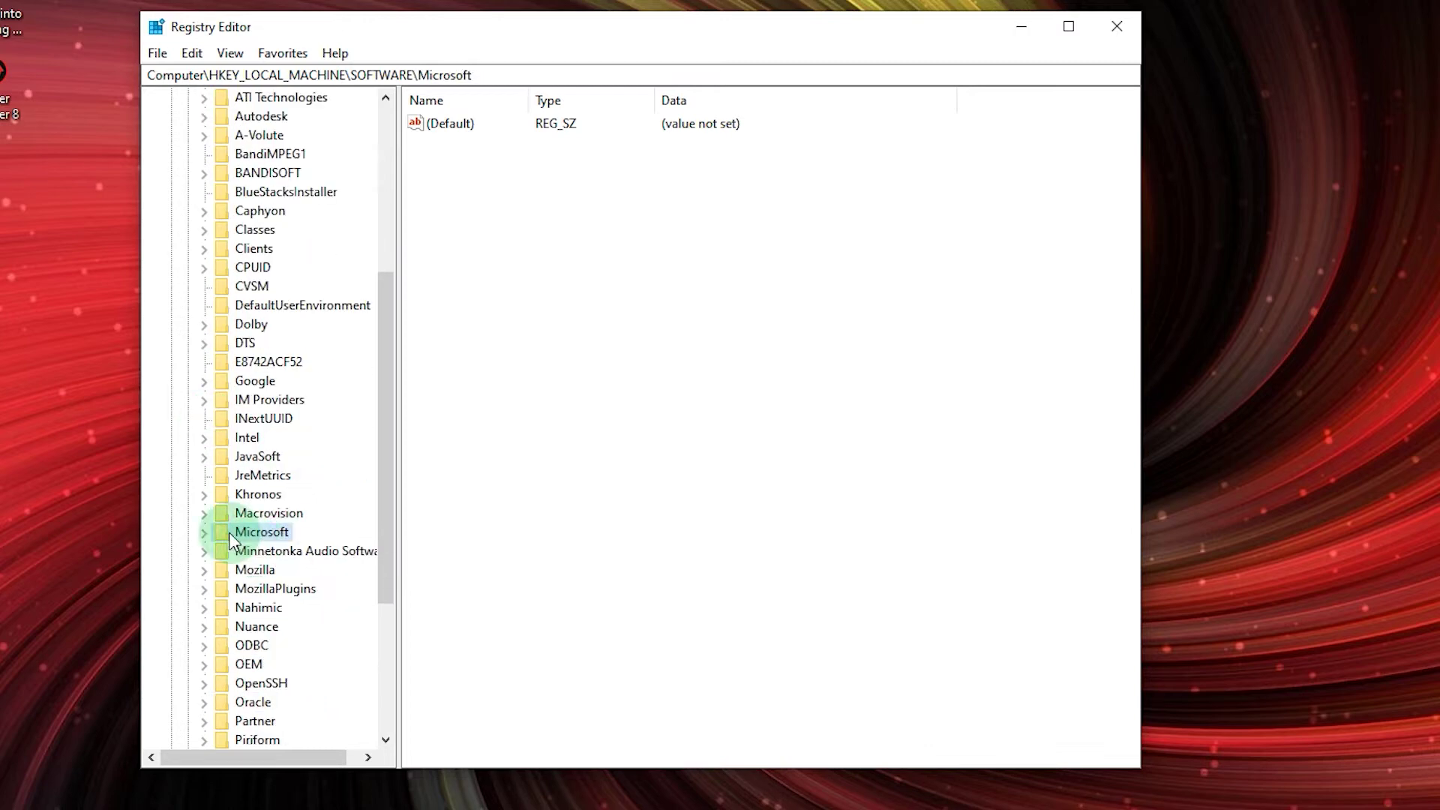
pyautogui.click(204, 532)
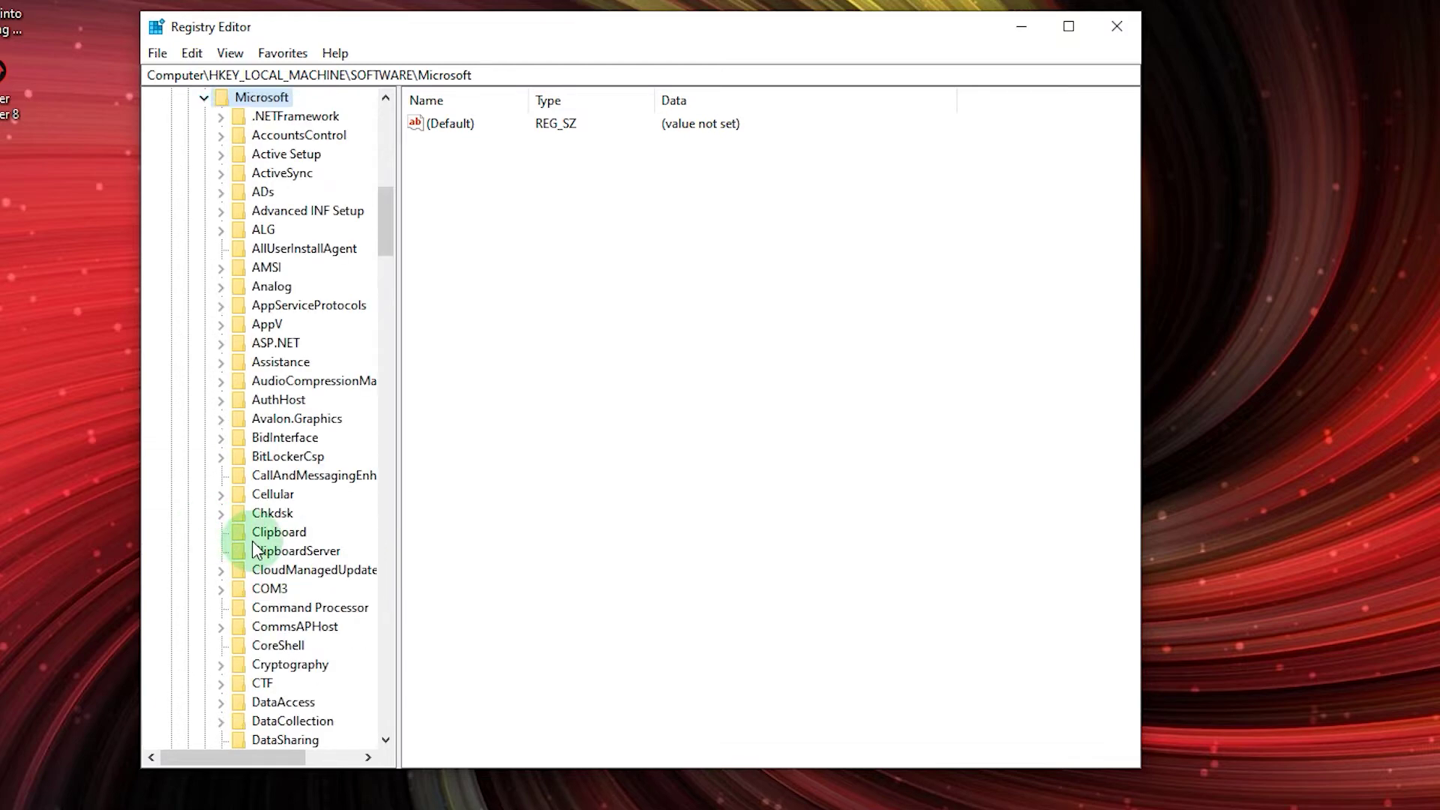
# - Find the Windows key under Microsoft, select it and expand its subkeys
pyautogui.write('wim')
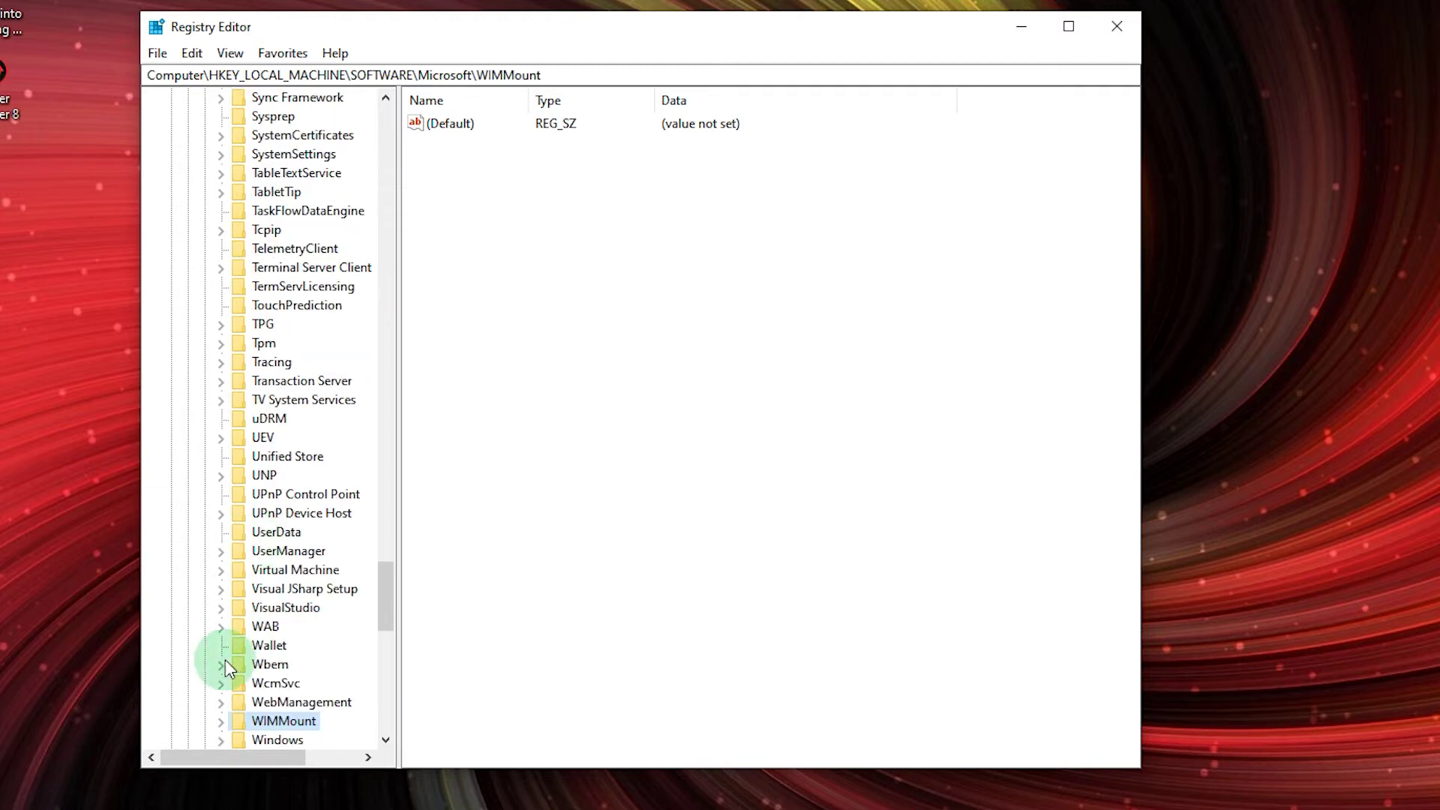
pyautogui.scroll(-1, 214, 678)
pyautogui.scroll(-1, 216, 687)
pyautogui.click(258, 627)
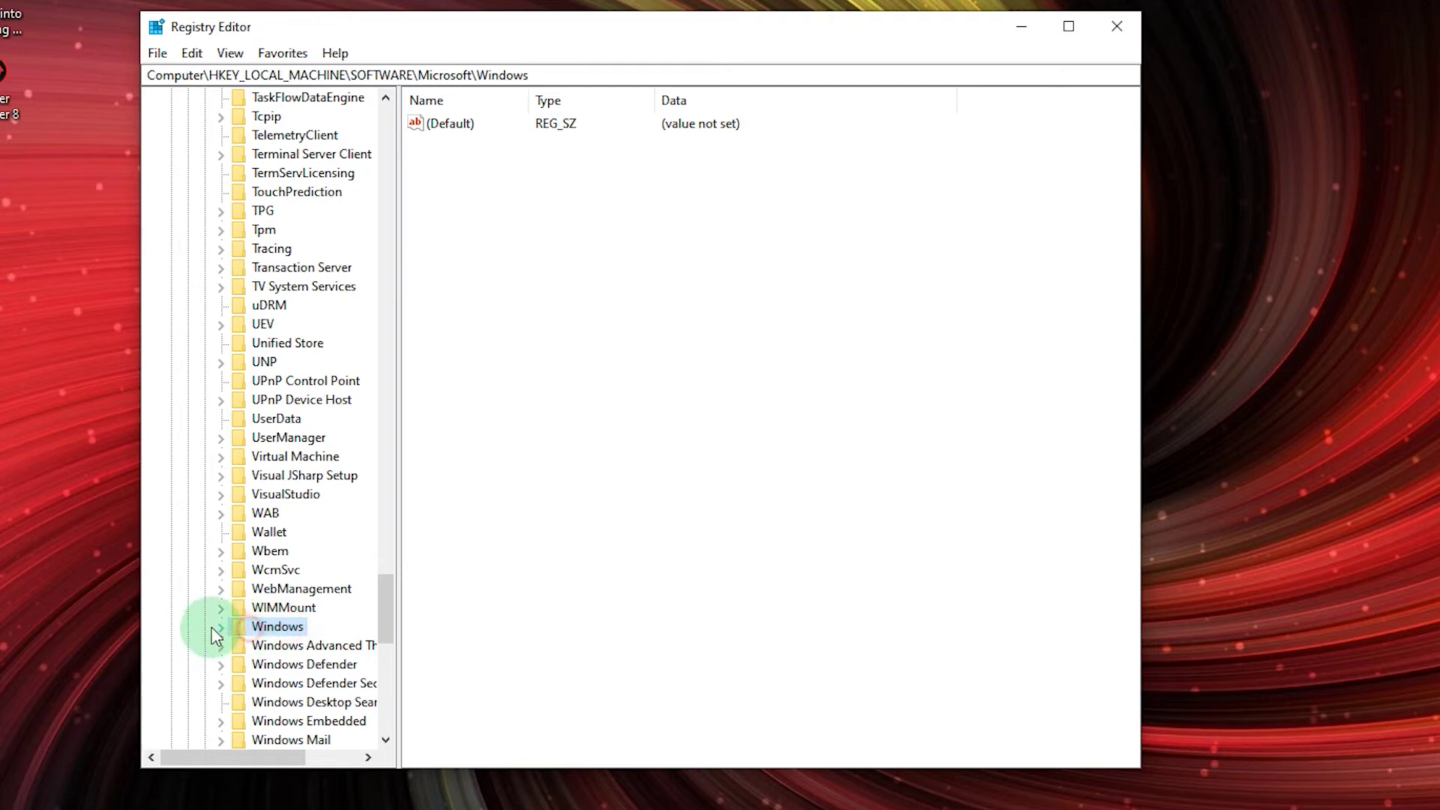
pyautogui.click(218, 627)
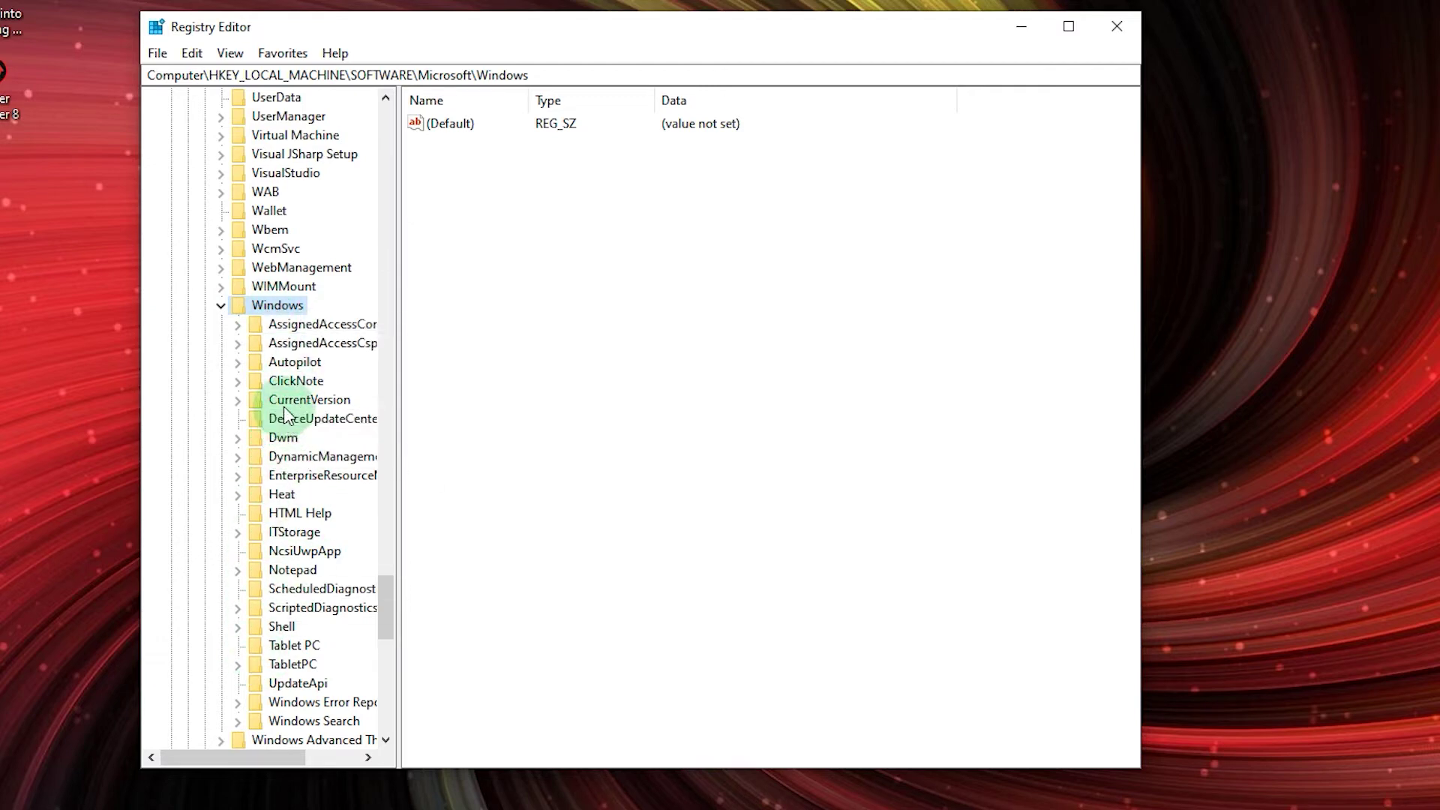
# - Create a new key named WindowsUpdate under the Windows key
pyautogui.rightClick(240, 306)
pyautogui.moveTo(281, 345)
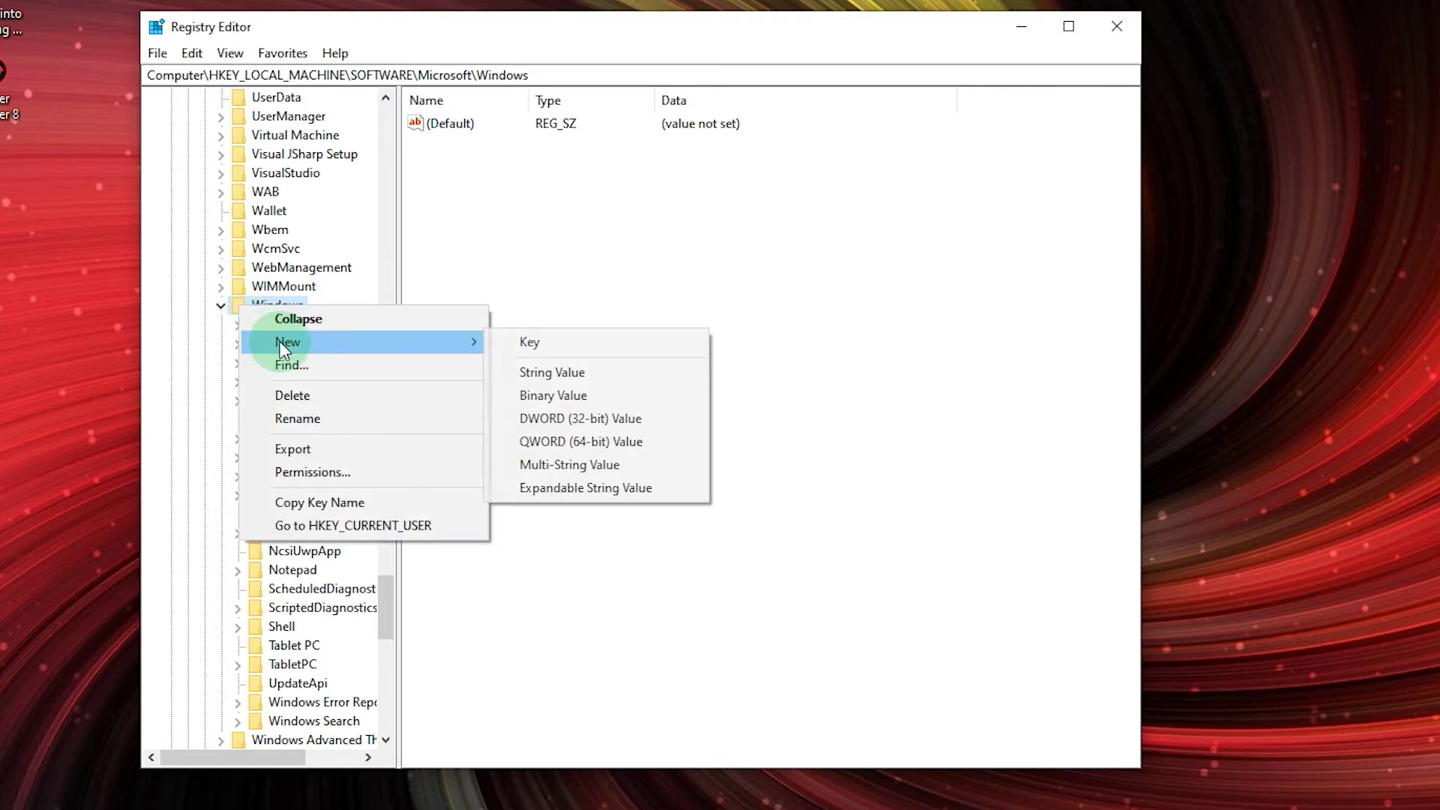
pyautogui.click(533, 342)
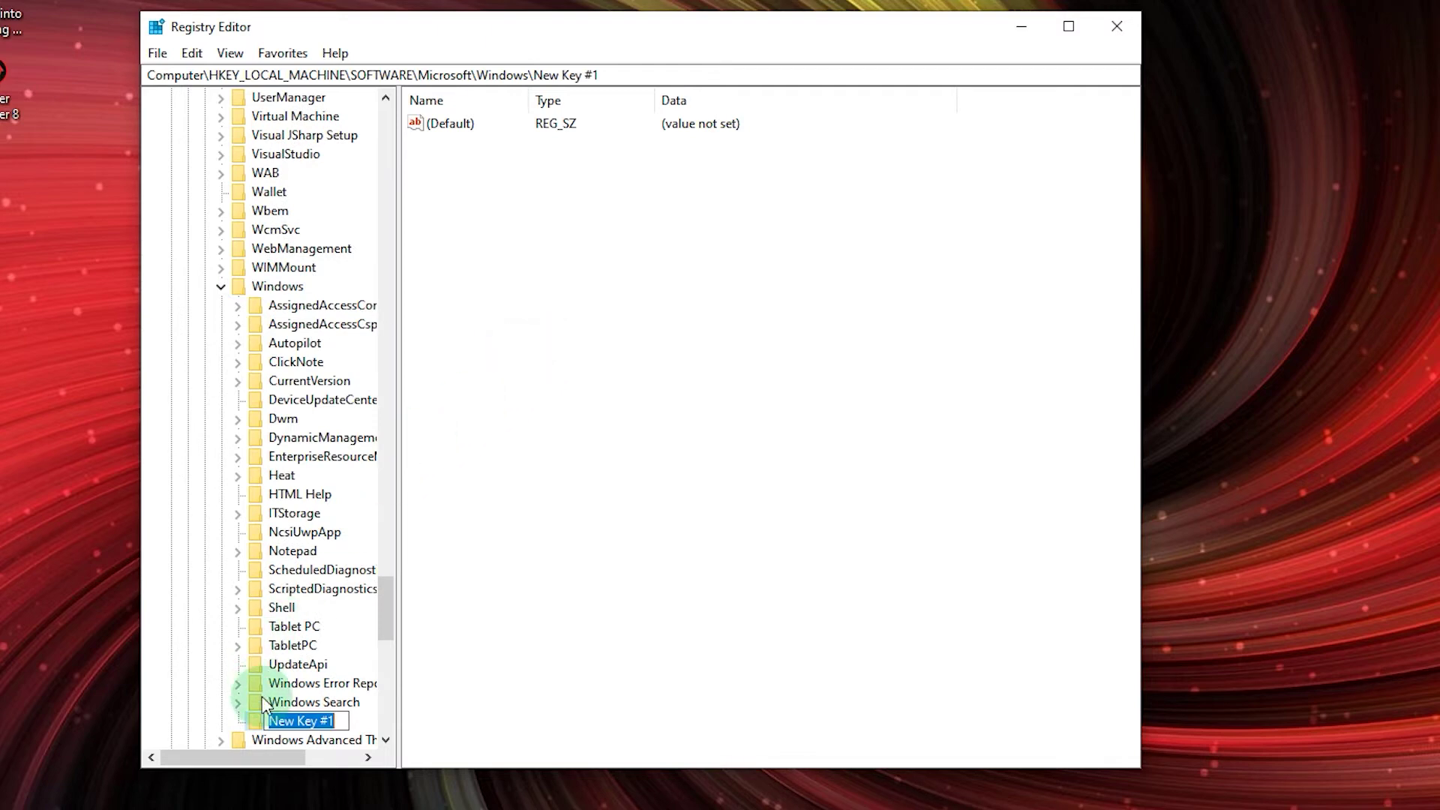
pyautogui.write('Window')
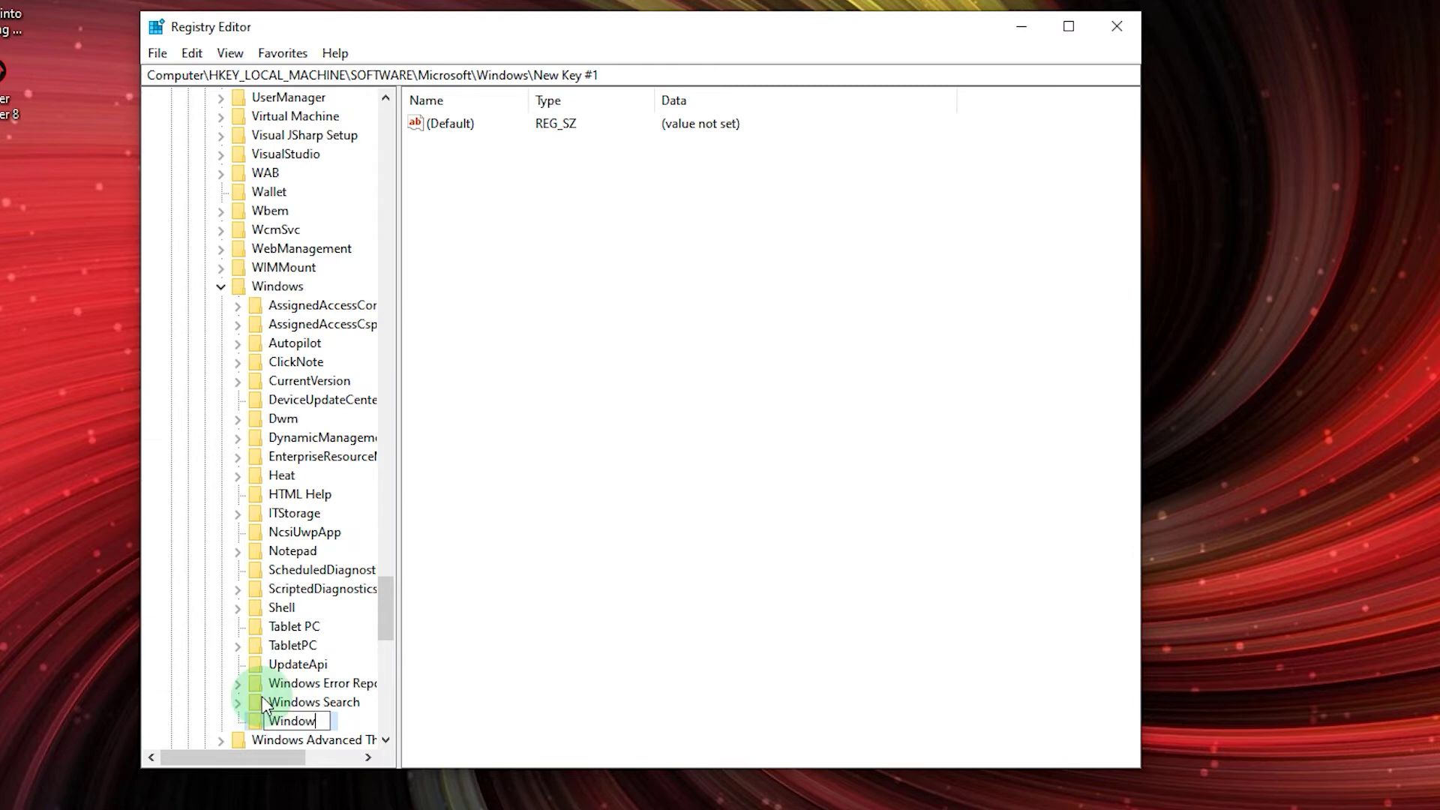
pyautogui.write('sUpd')
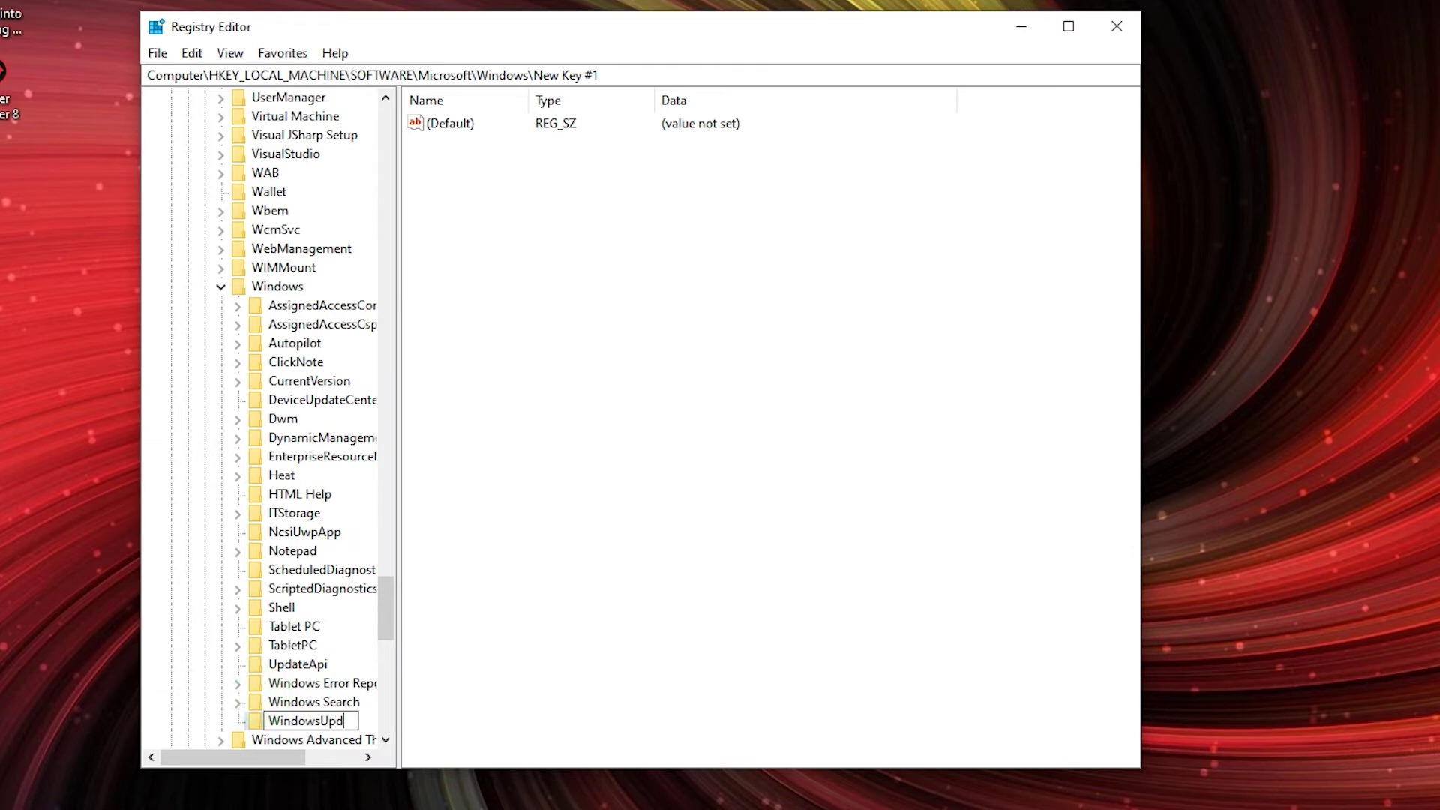
pyautogui.write('ate')
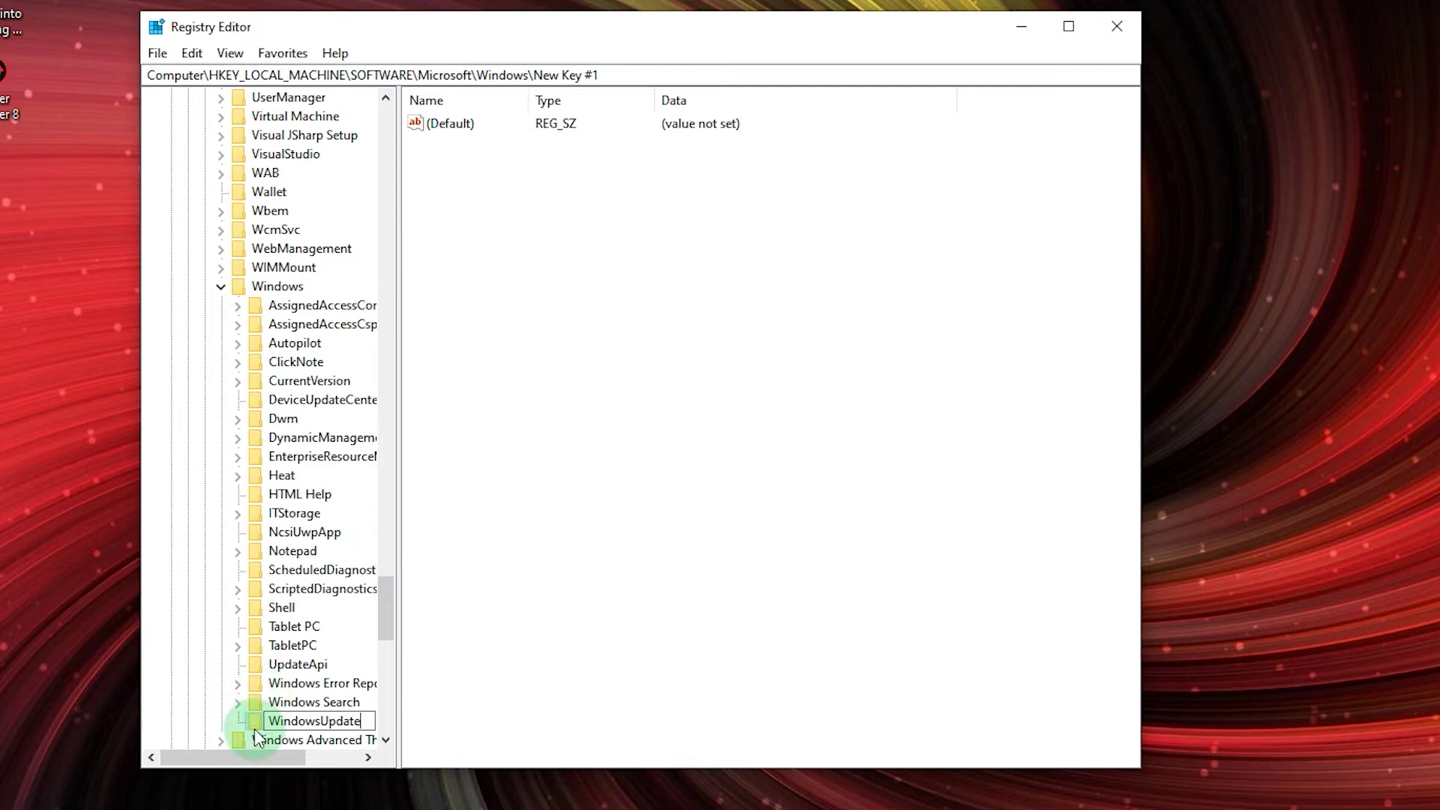
pyautogui.click(254, 722)
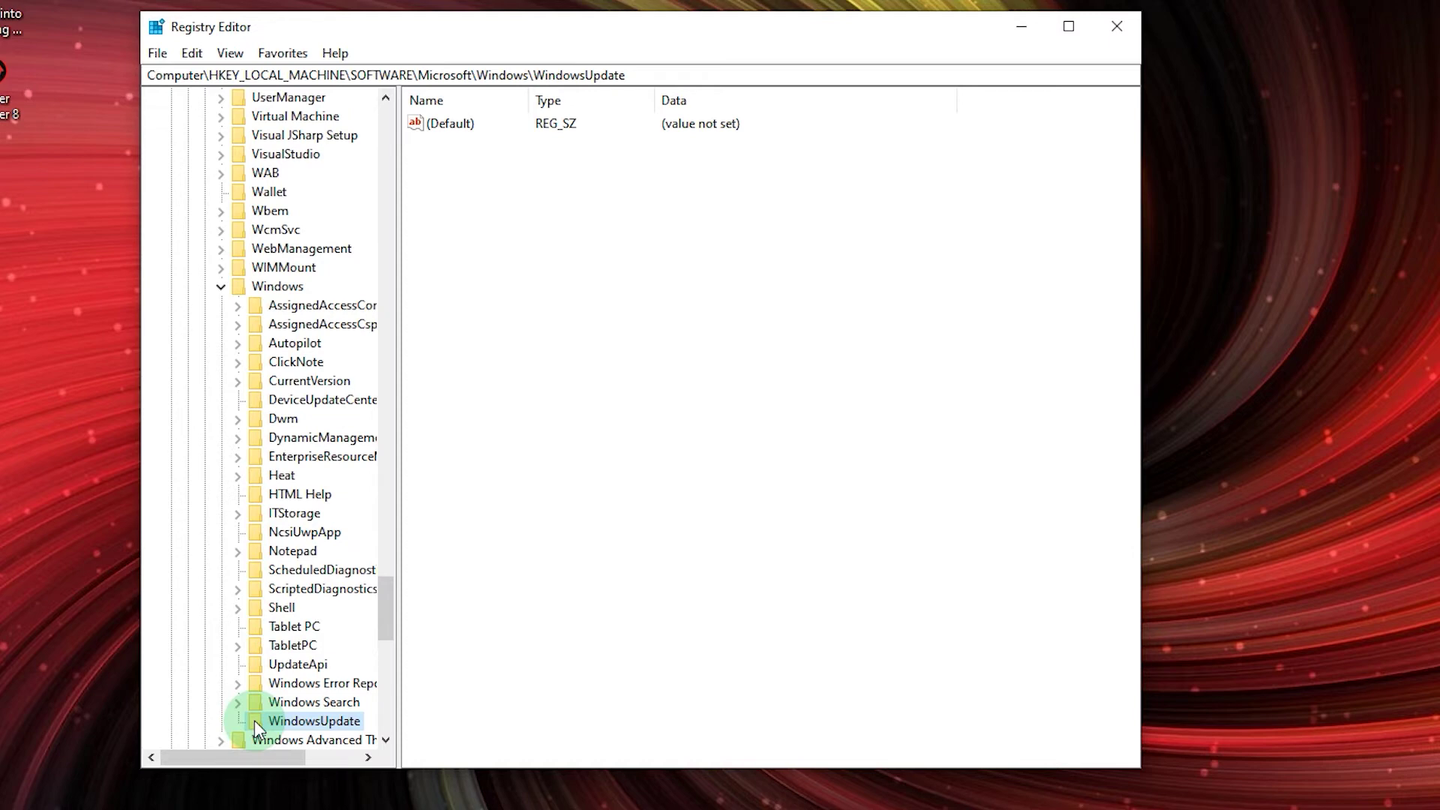
# - Create a new subkey named AU inside the WindowsUpdate key
pyautogui.rightClick(276, 719)
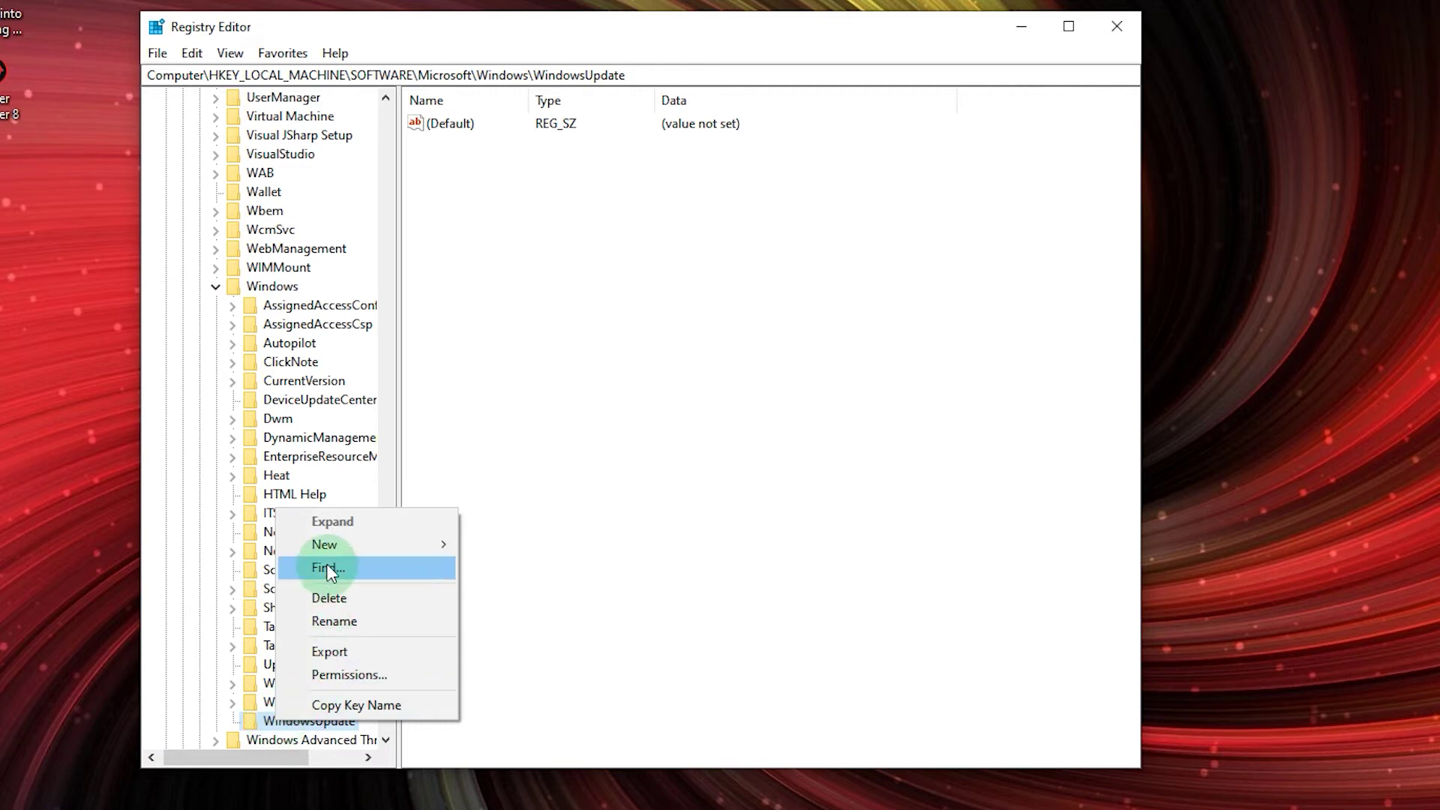
pyautogui.moveTo(333, 547)
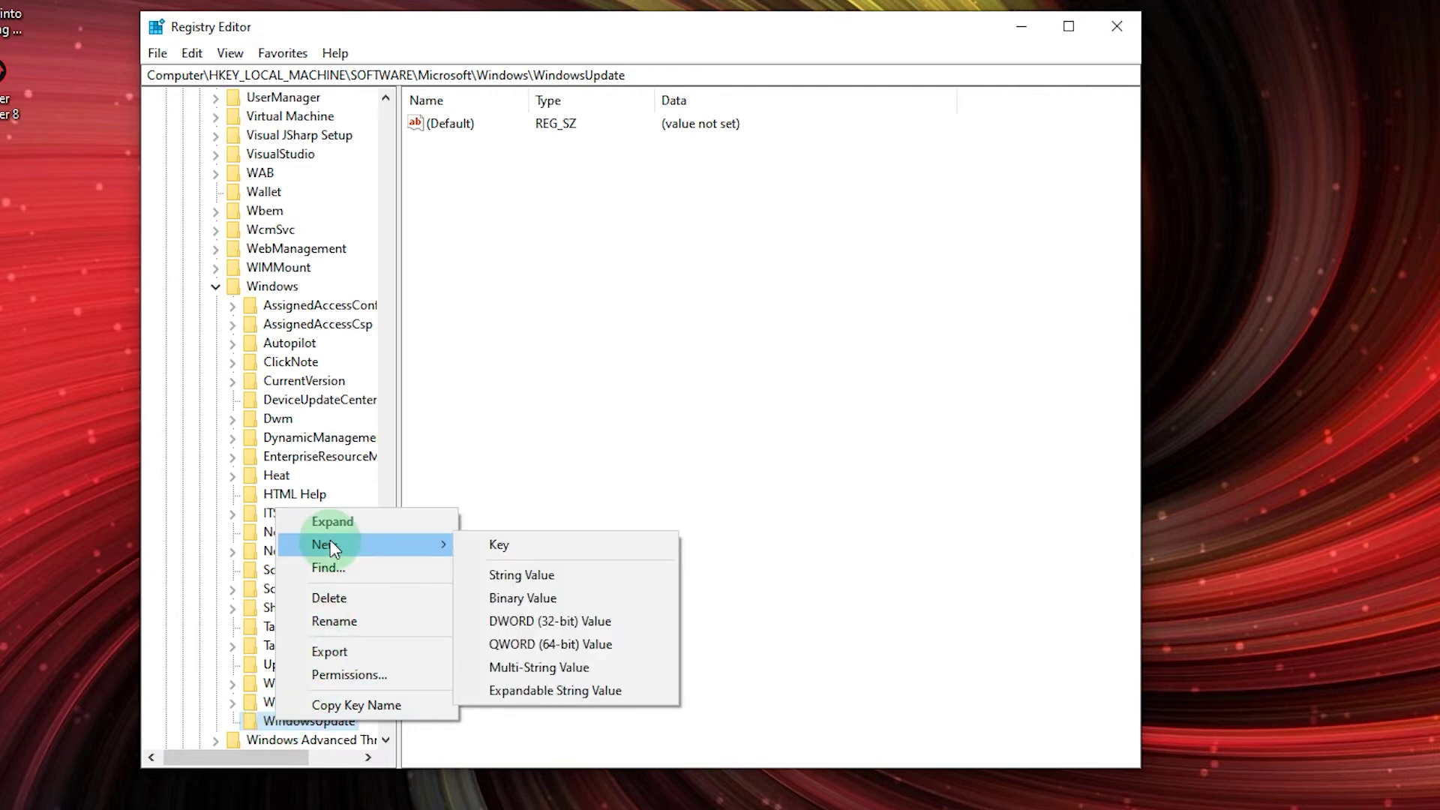
pyautogui.click(500, 547)
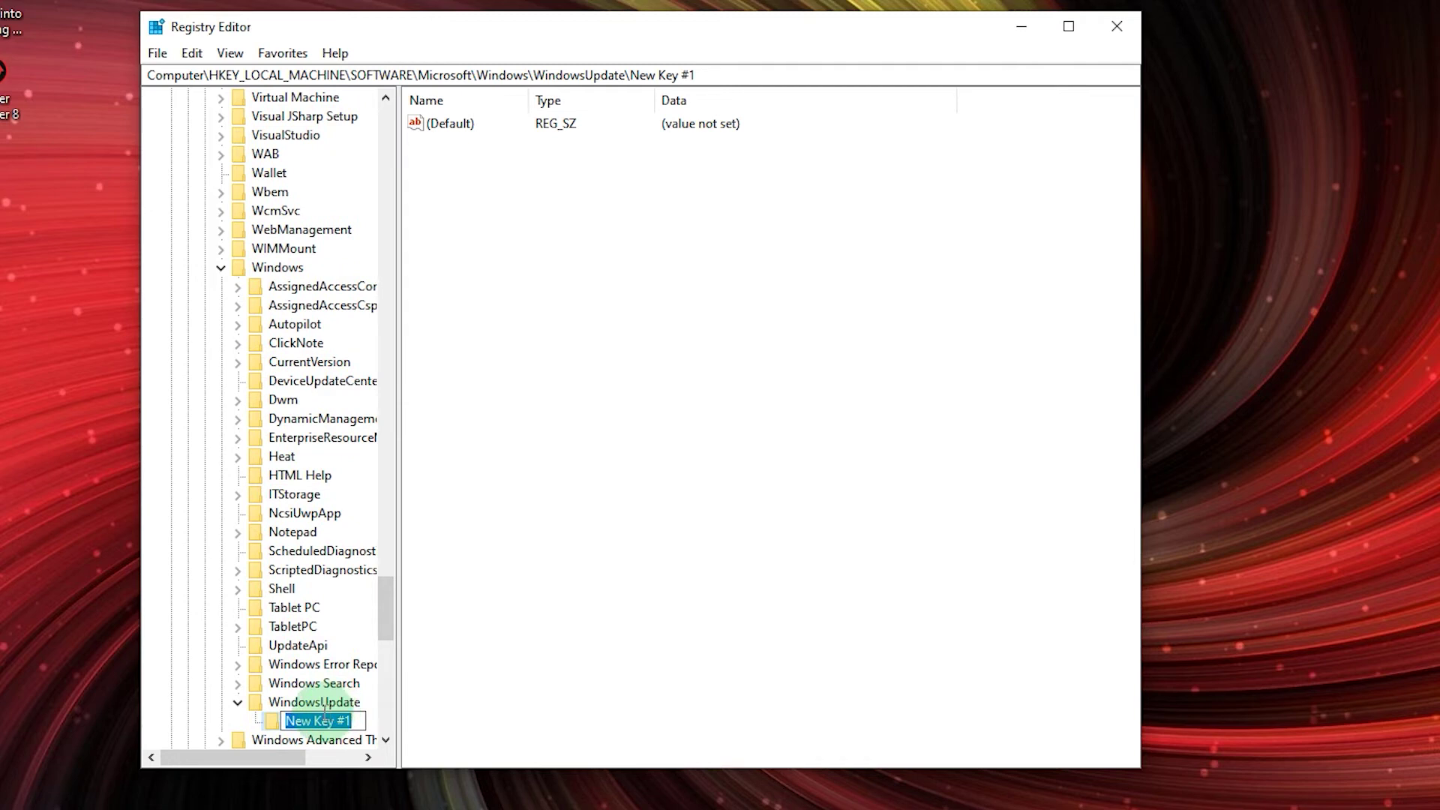
pyautogui.write('A')
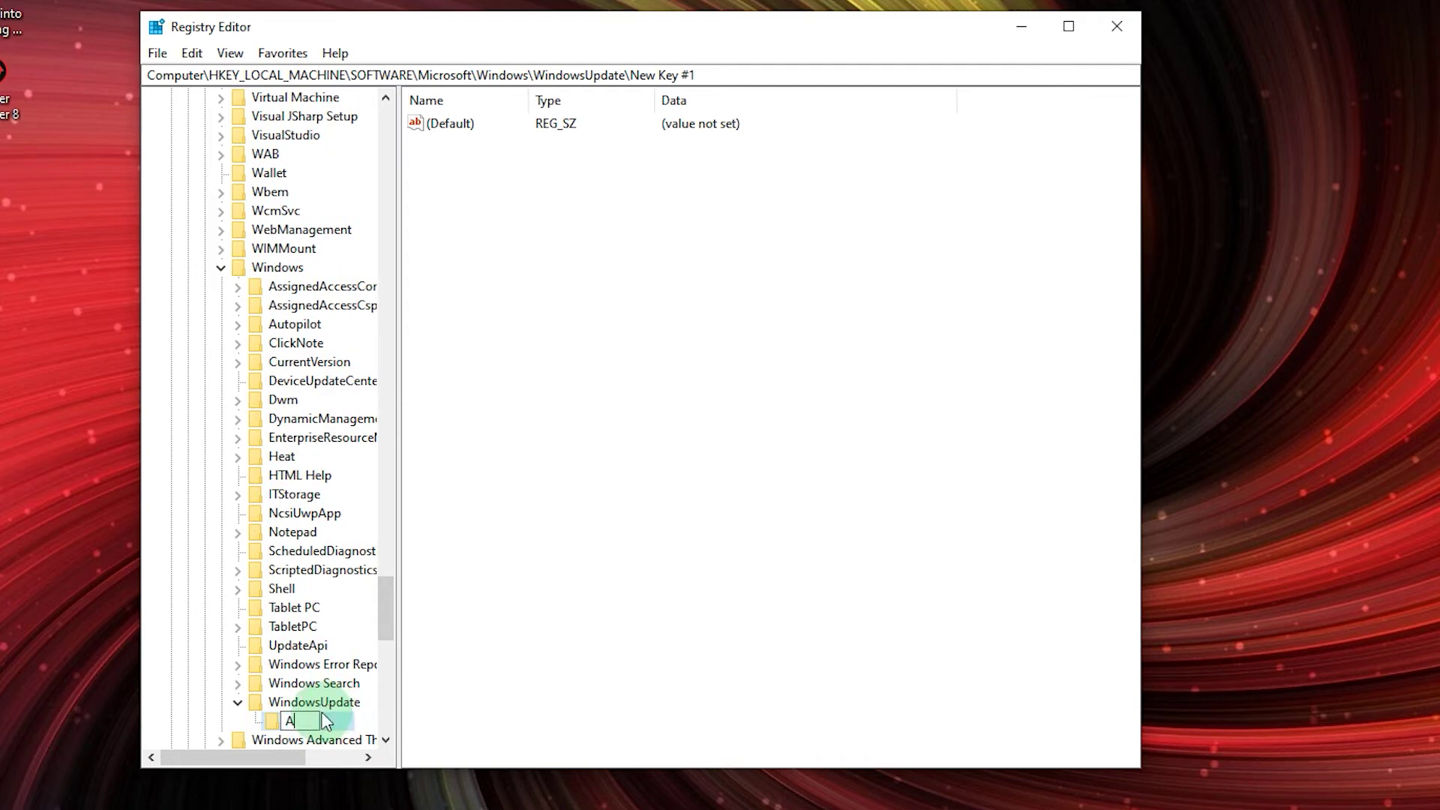
pyautogui.write('U')
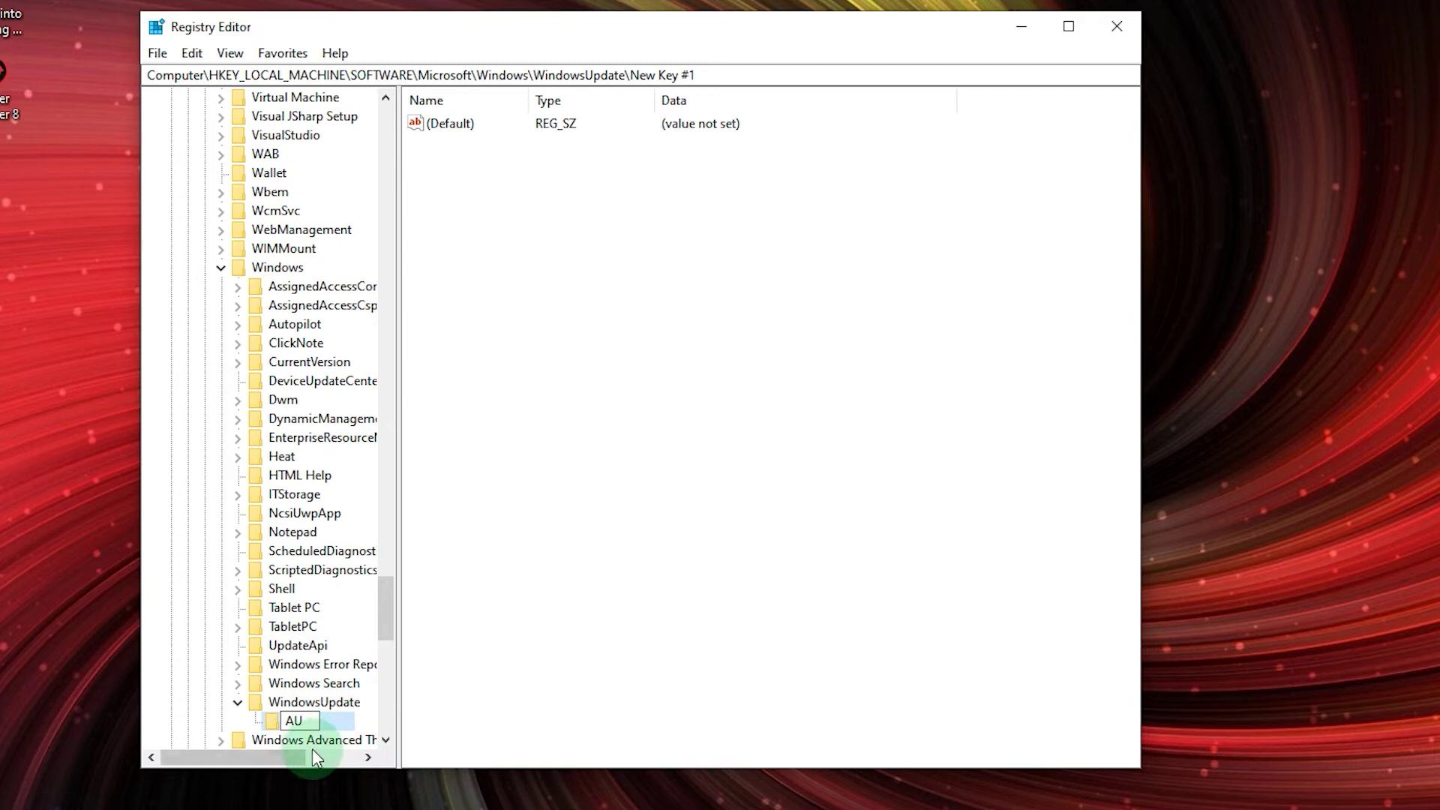
pyautogui.click(277, 723)
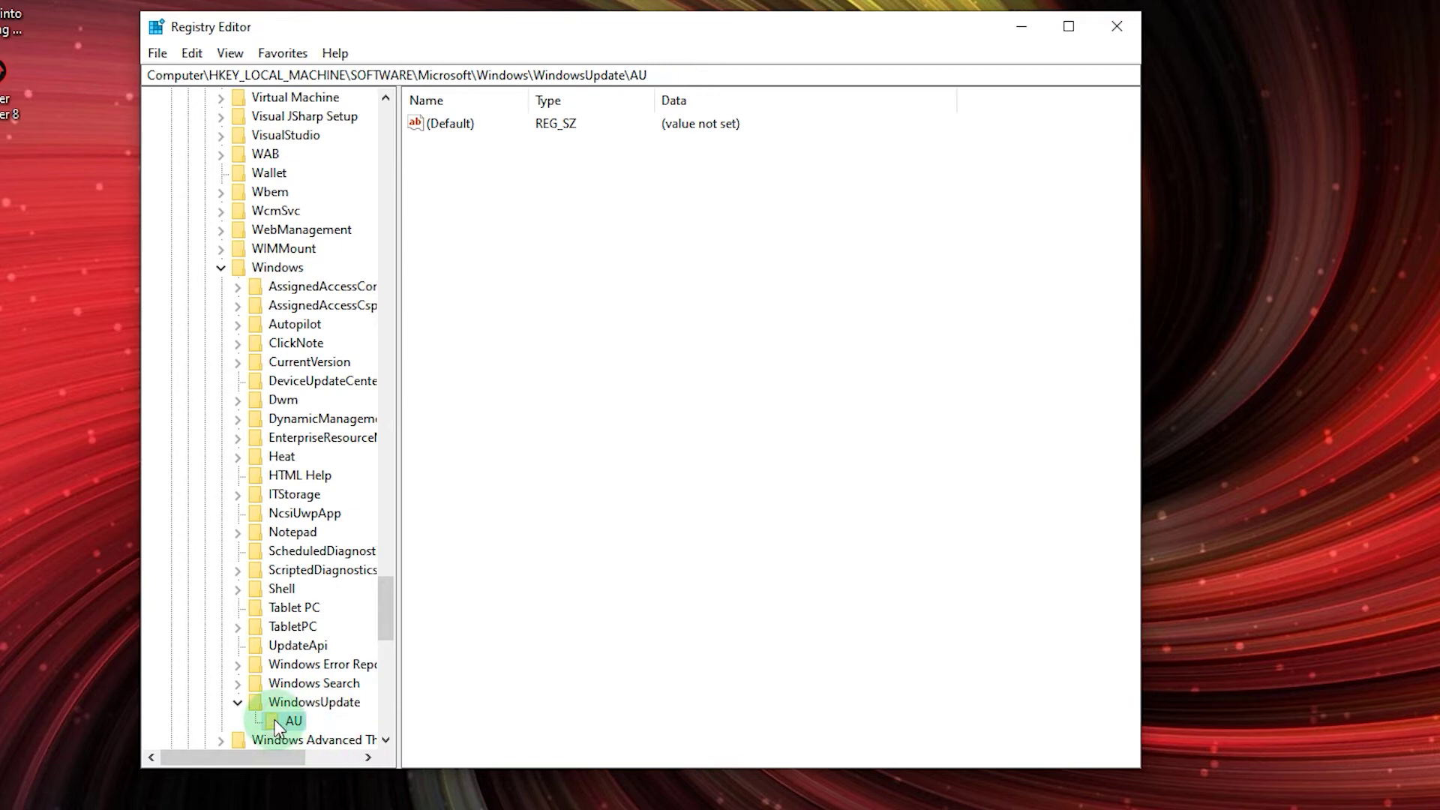
pyautogui.rightClick(277, 723)
pyautogui.moveTo(322, 541)
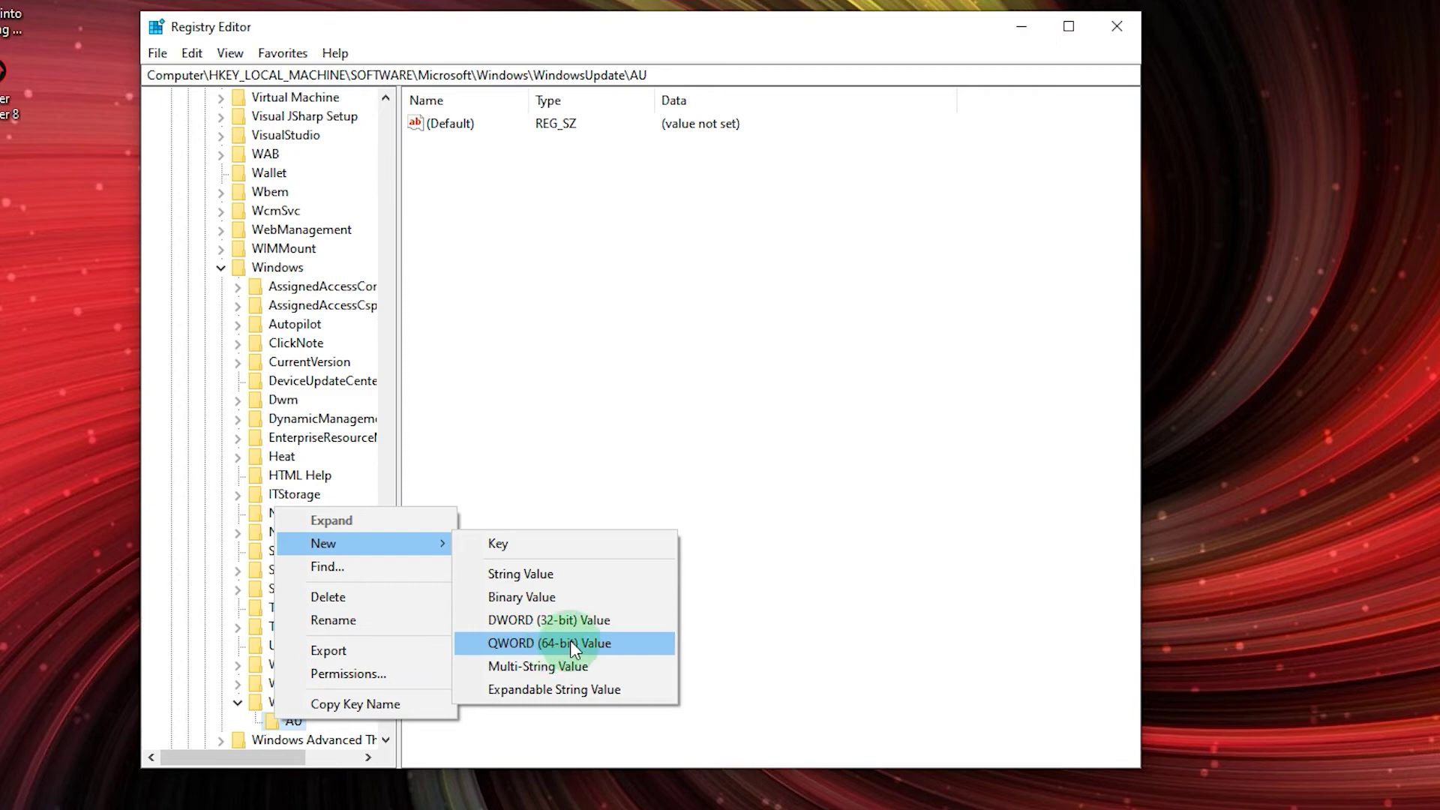
pyautogui.click(744, 632)
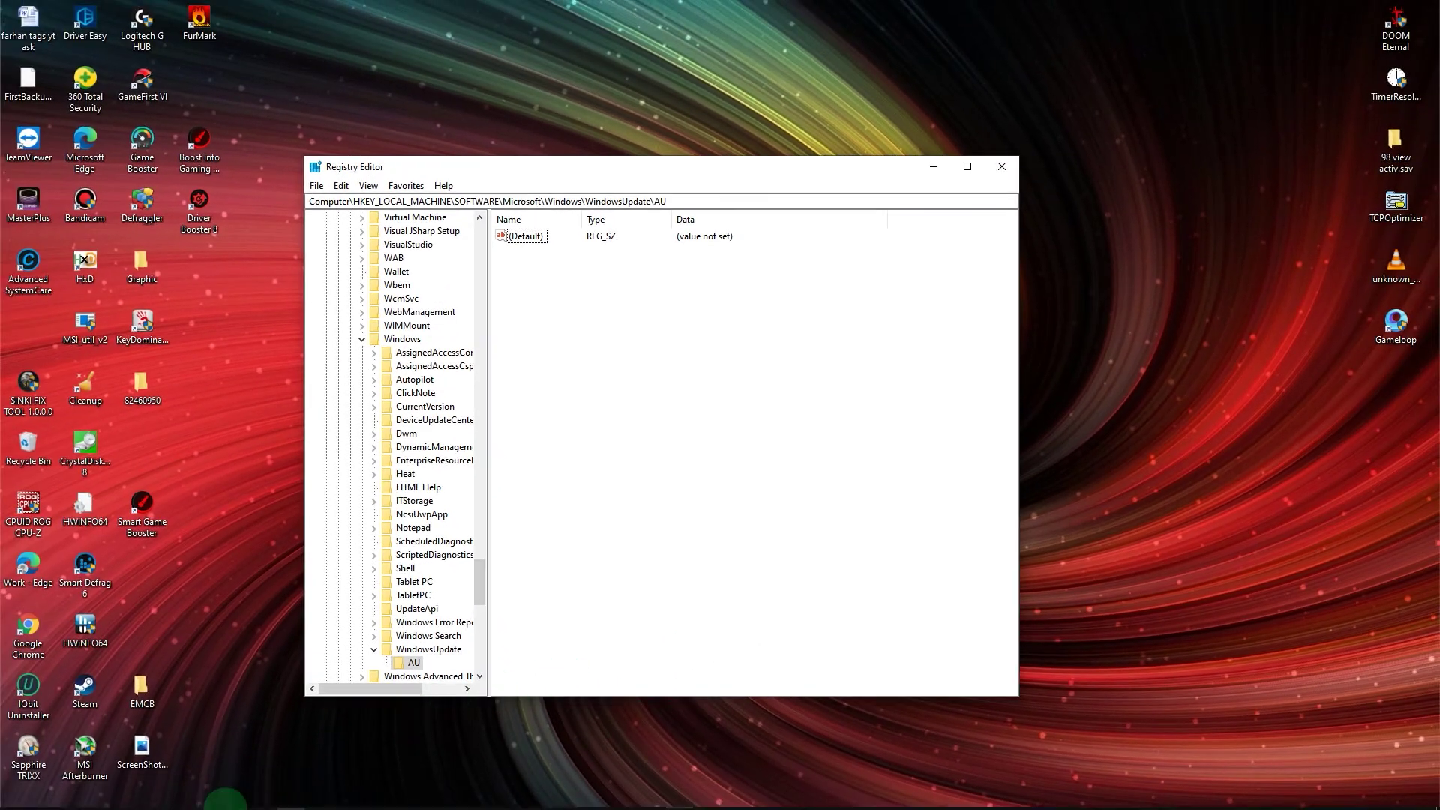
# - Open the computer's properties from This PC to check the system type, and close both windows
pyautogui.click(98, 800)
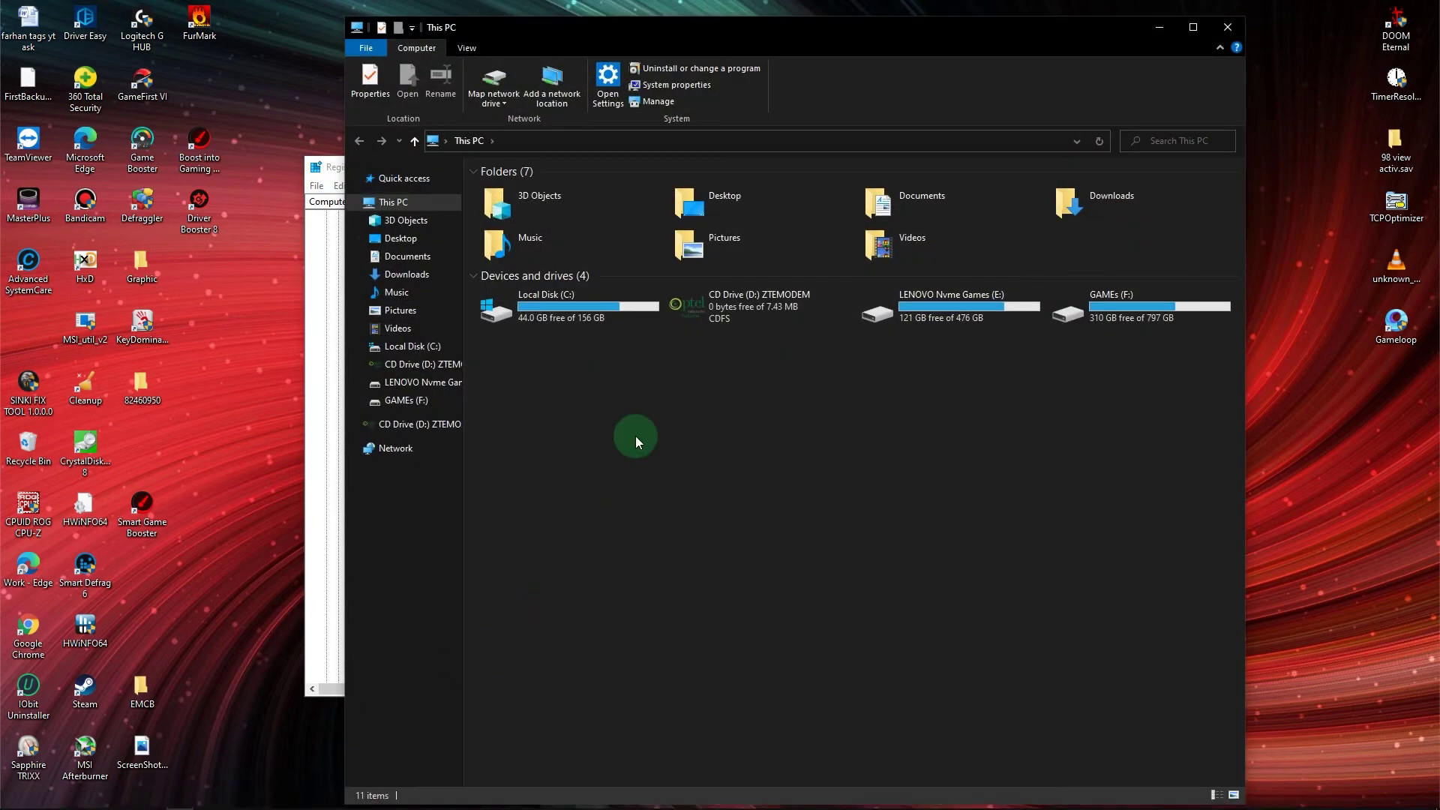
pyautogui.rightClick(636, 435)
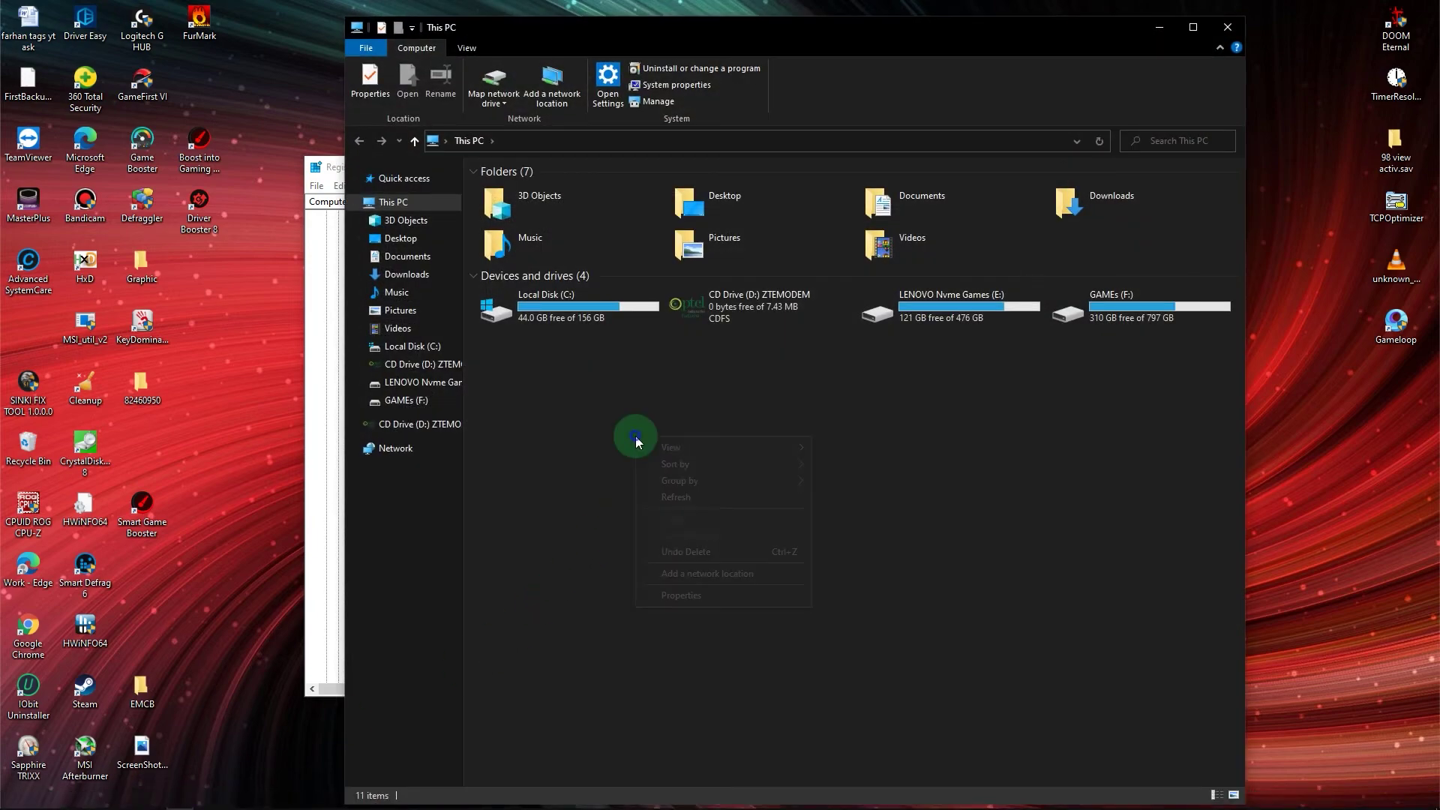
pyautogui.click(681, 596)
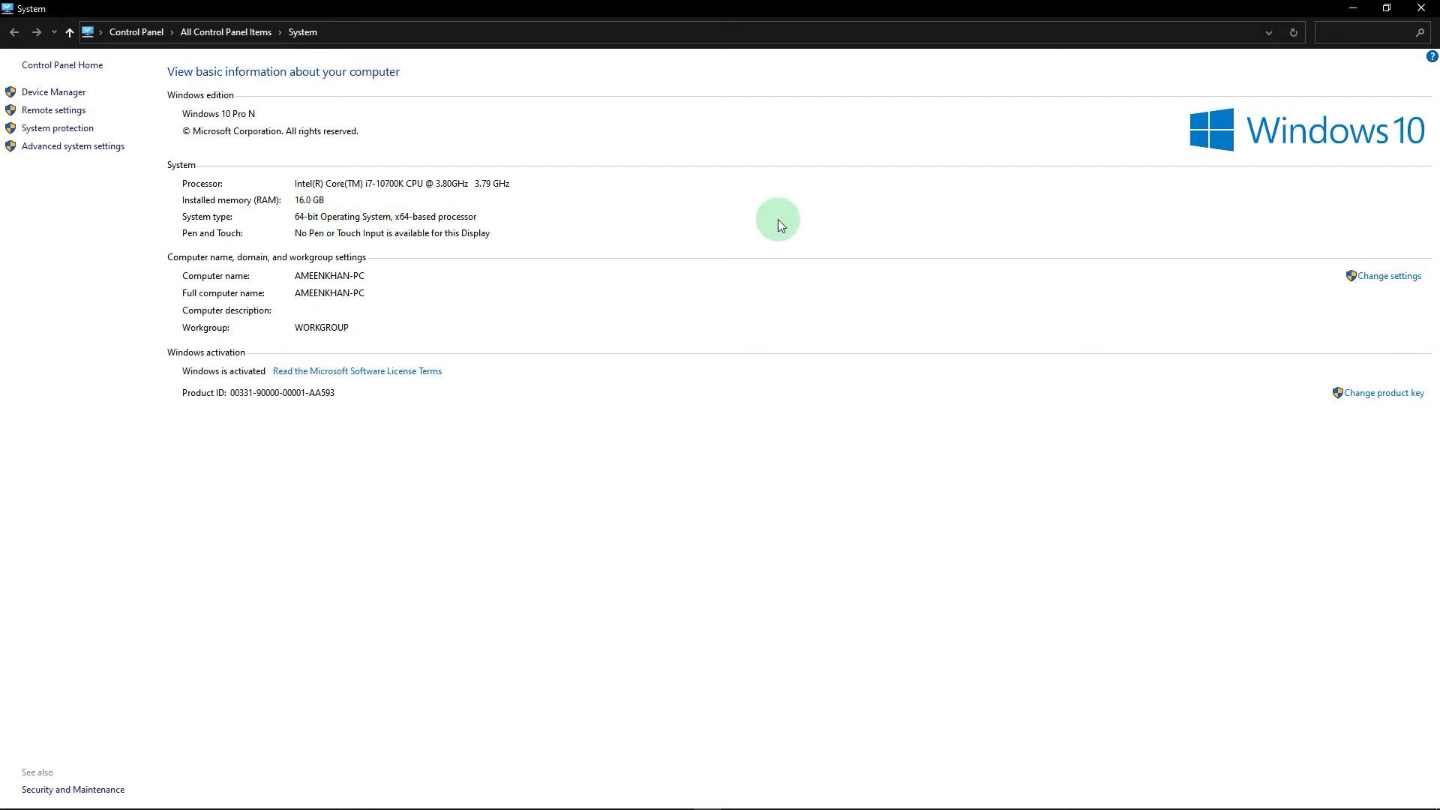
pyautogui.click(1421, 7)
pyautogui.click(1226, 27)
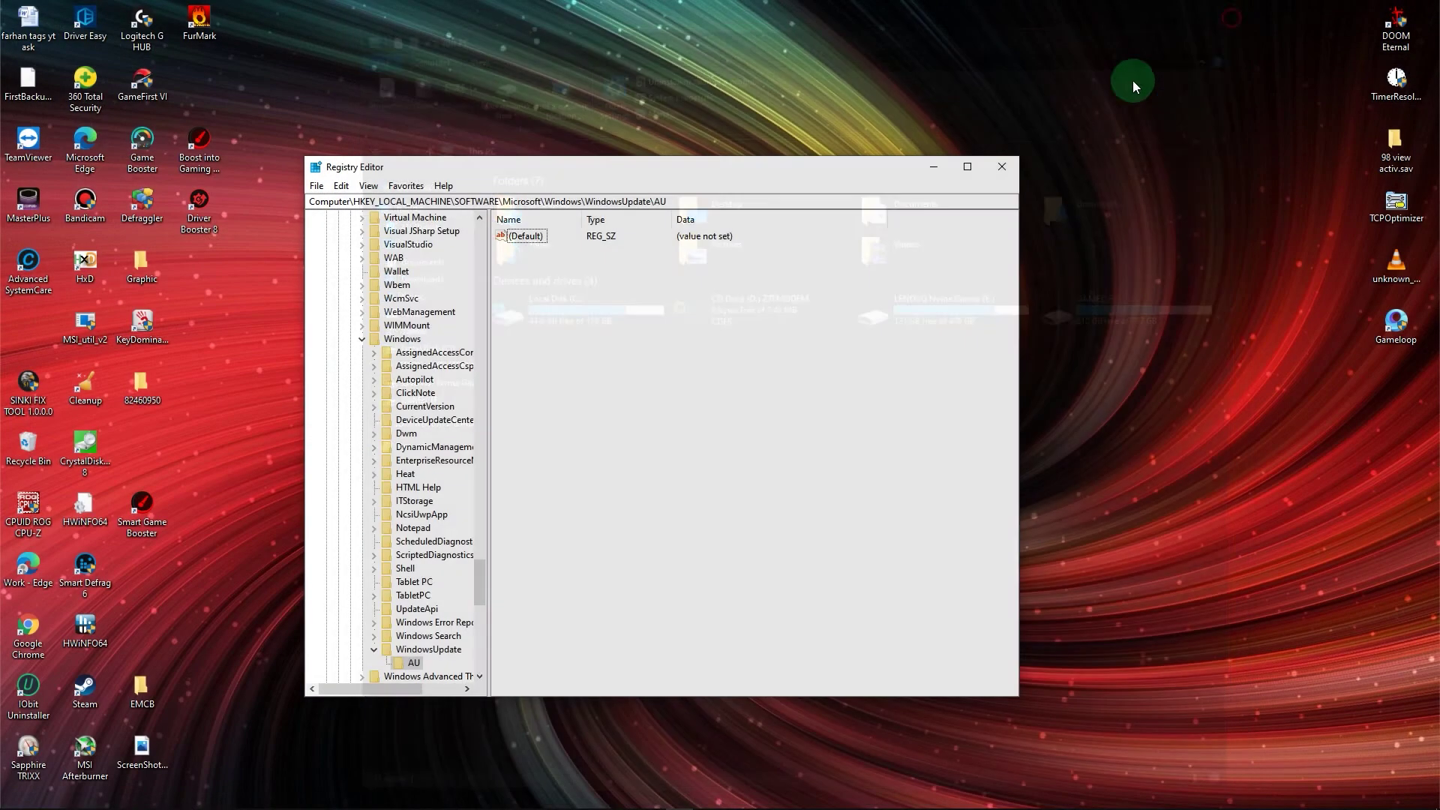
# - Create a QWORD (64-bit) value named NoAutoRebootWithLoggedOnUser in the AU key
pyautogui.rightClick(409, 664)
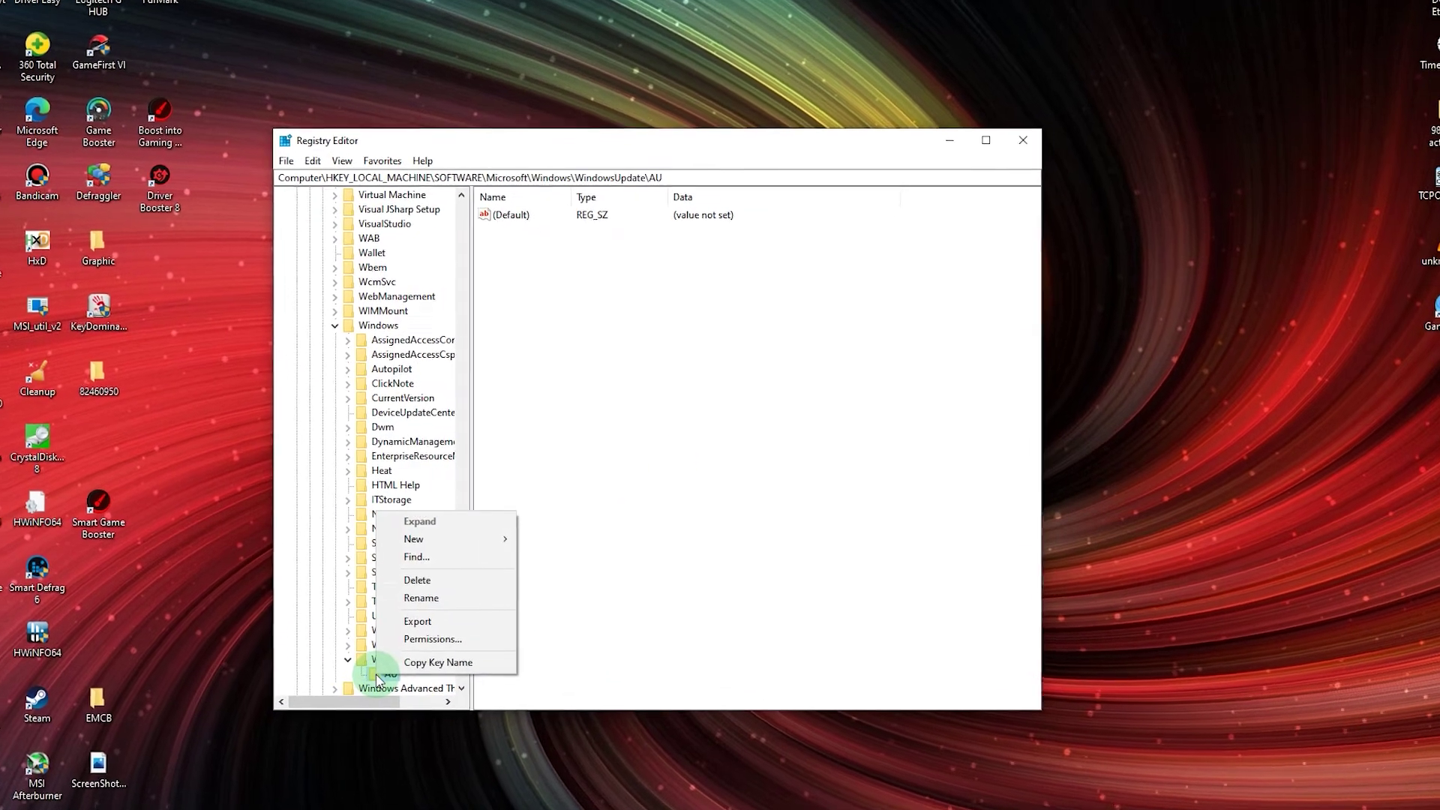
pyautogui.moveTo(441, 538)
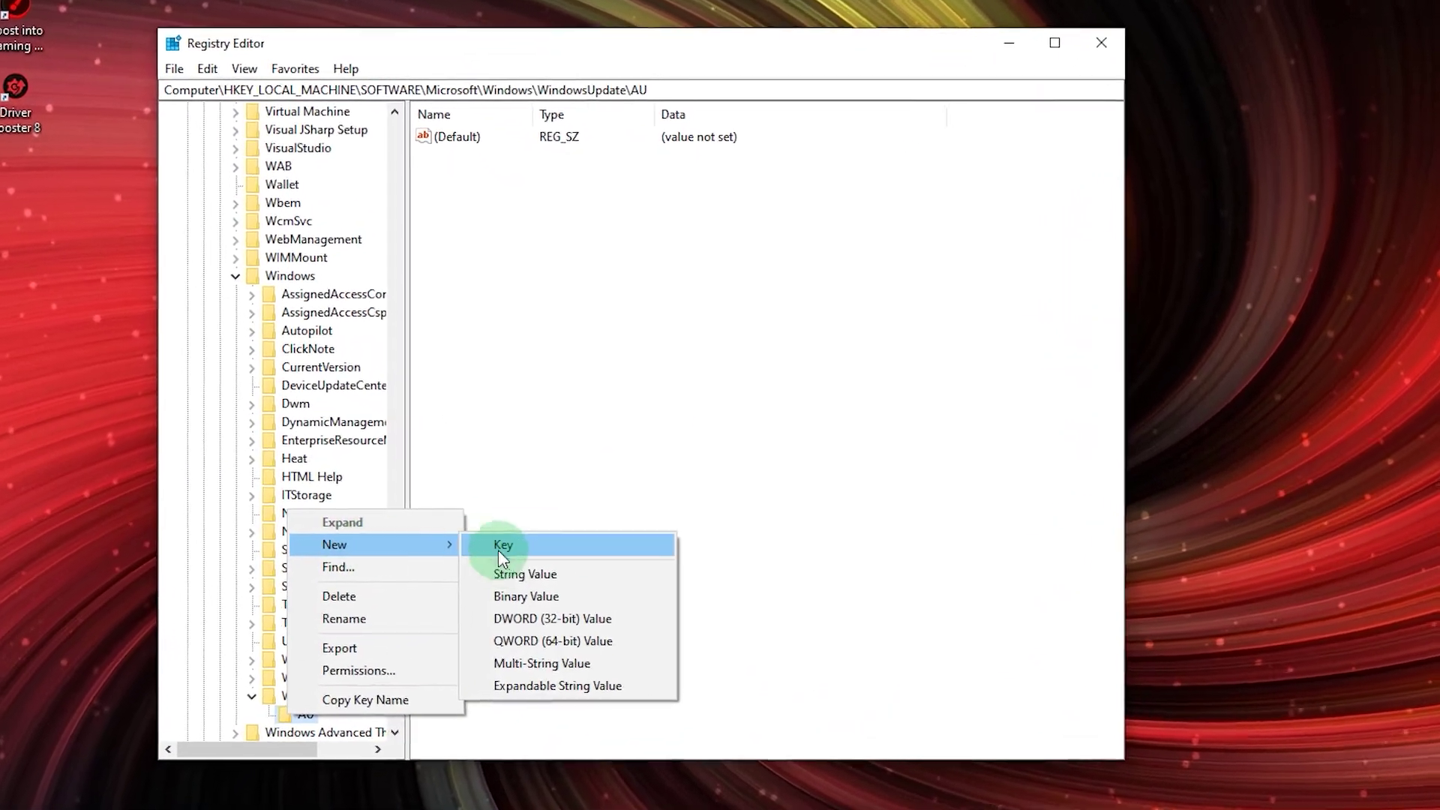
pyautogui.click(512, 645)
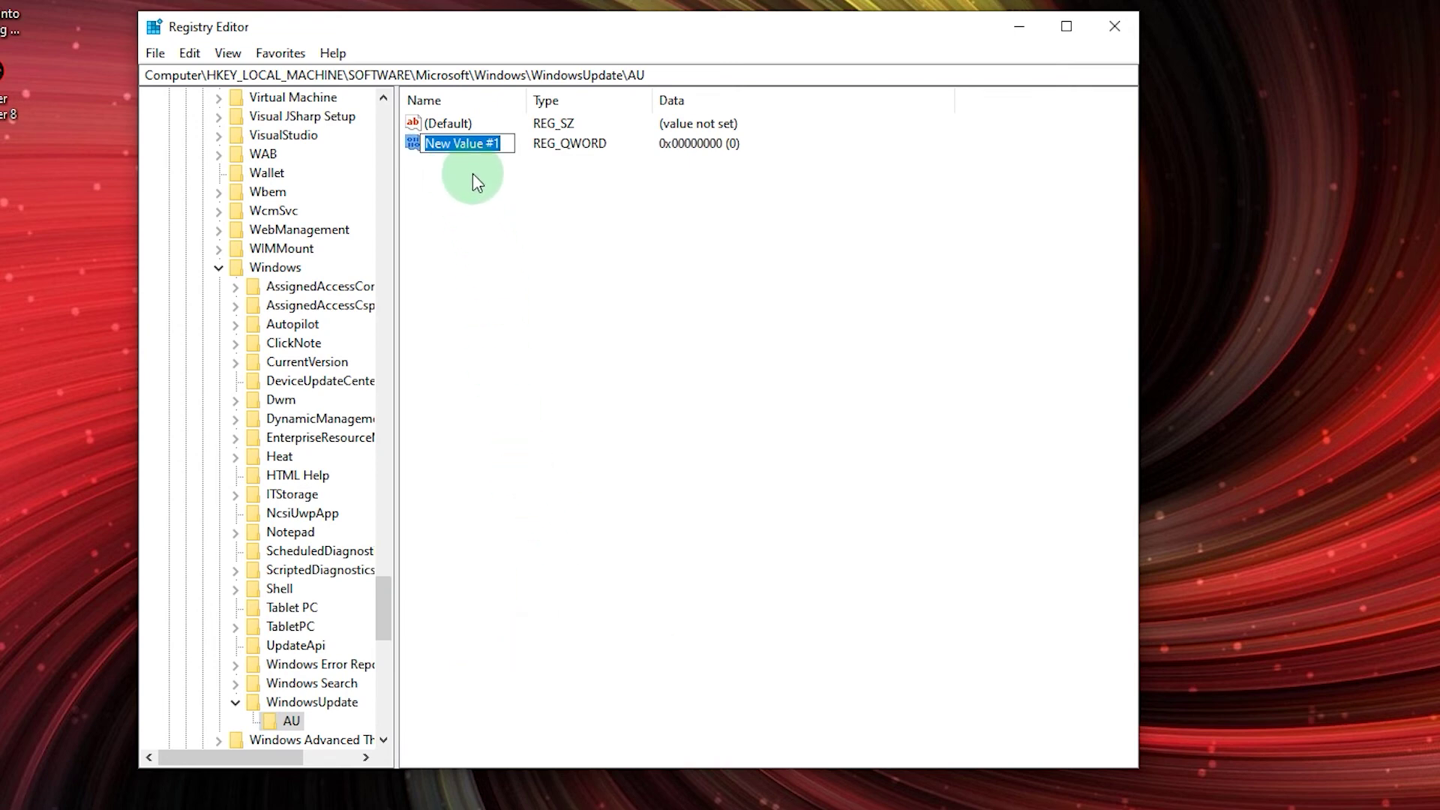
pyautogui.rightClick(452, 144)
pyautogui.click(512, 233)
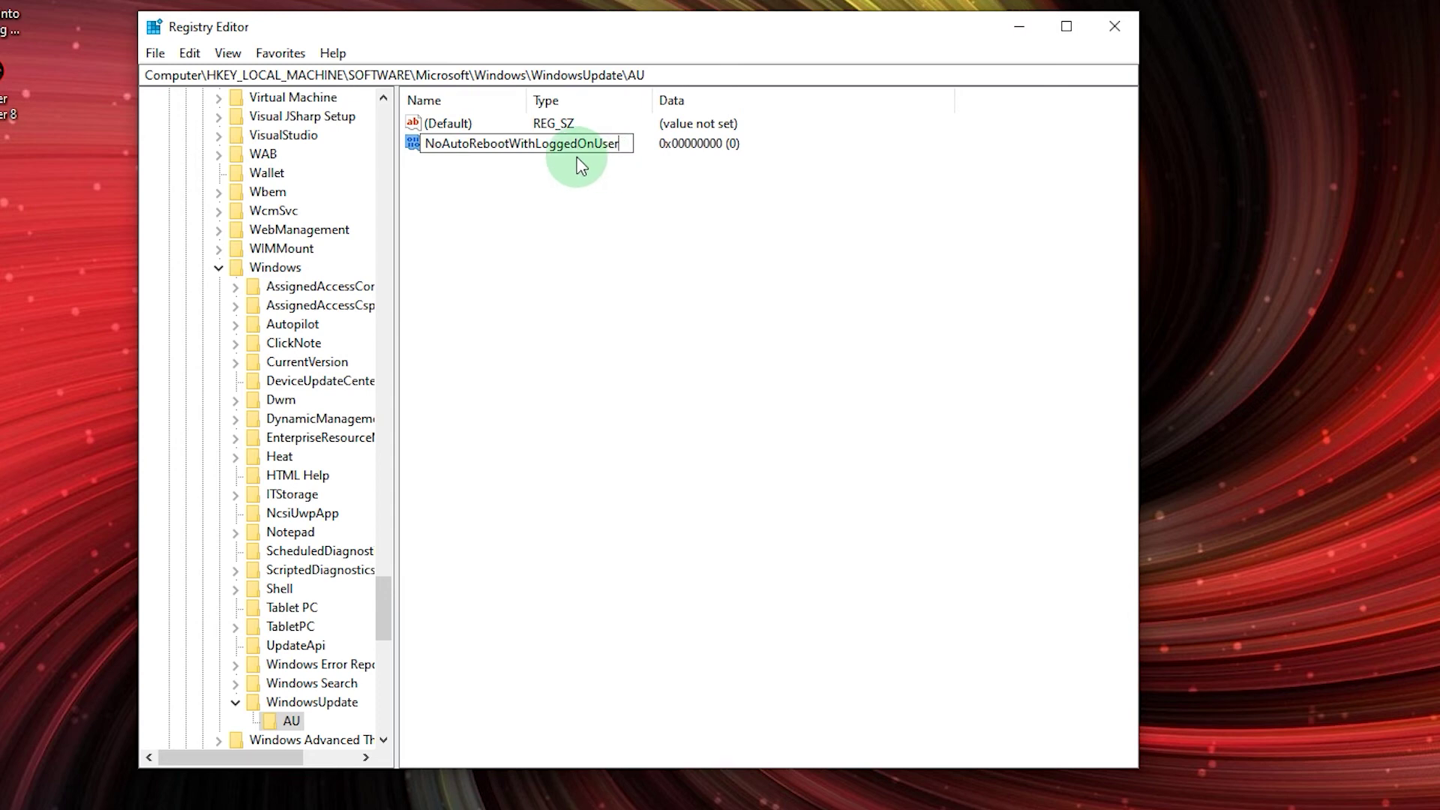
pyautogui.click(426, 139)
pyautogui.moveTo(426, 140); pyautogui.dragTo(613, 146)
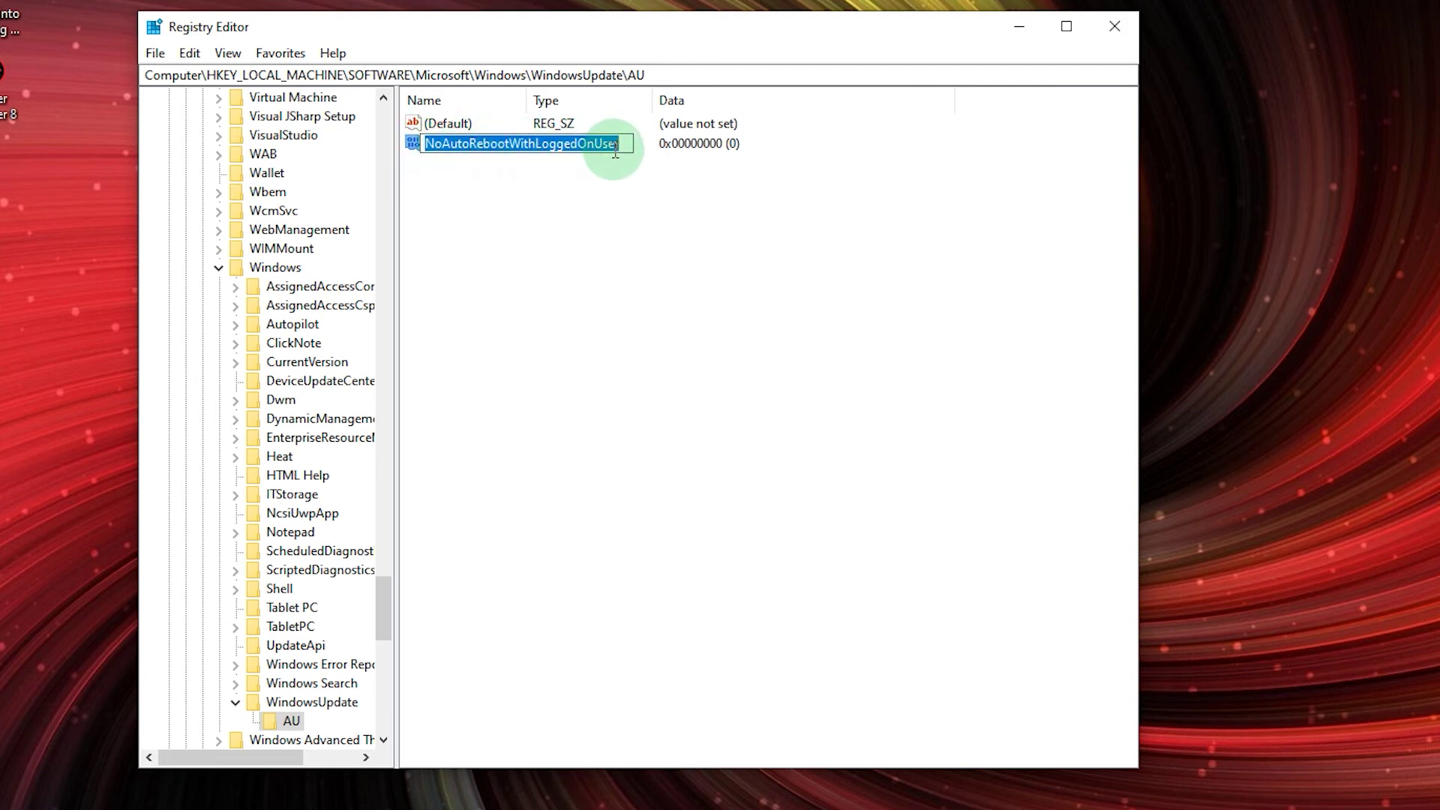
pyautogui.press('Return')
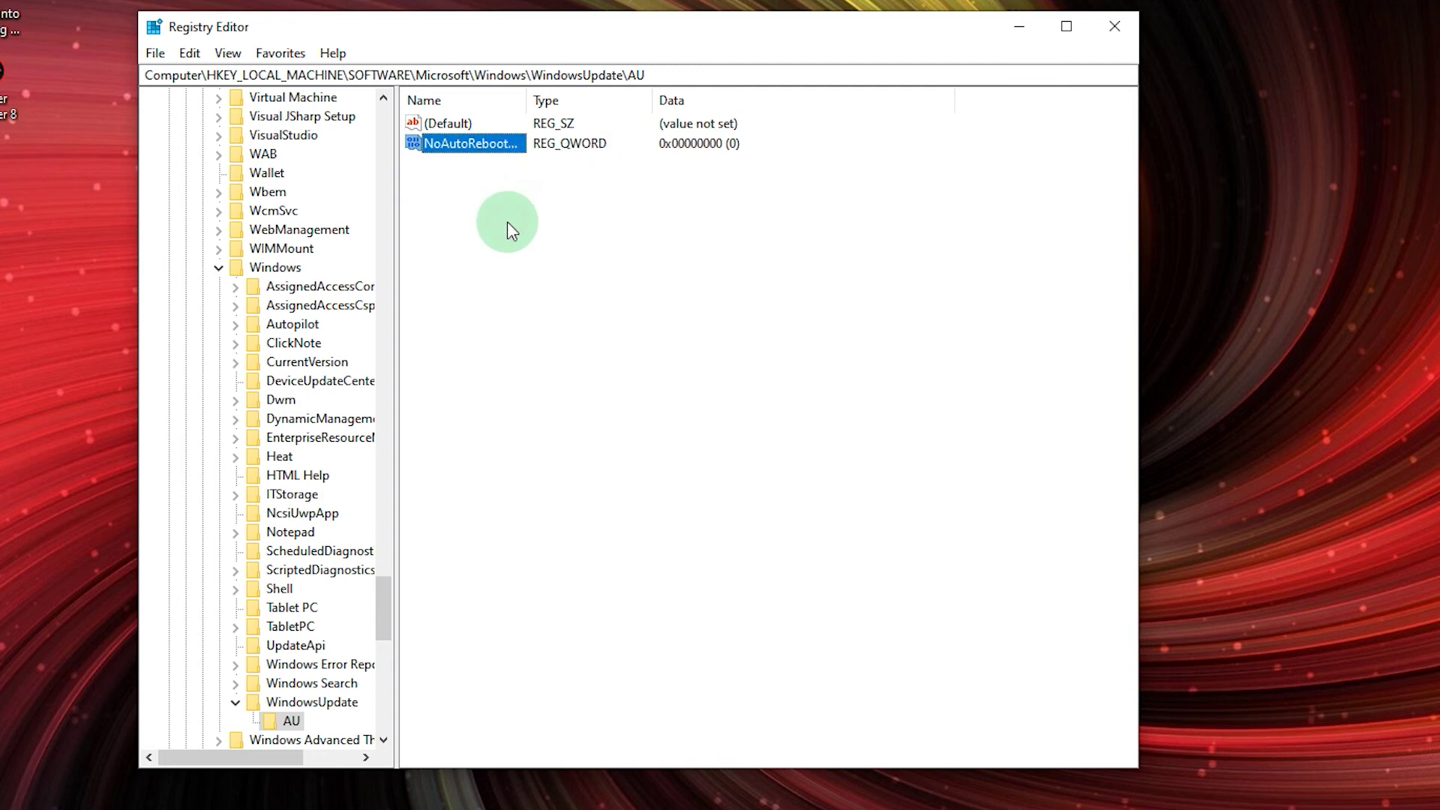
# - Set the value data of NoAutoRebootWithLoggedOnUser to 1 and close the Registry Editor
pyautogui.rightClick(462, 147)
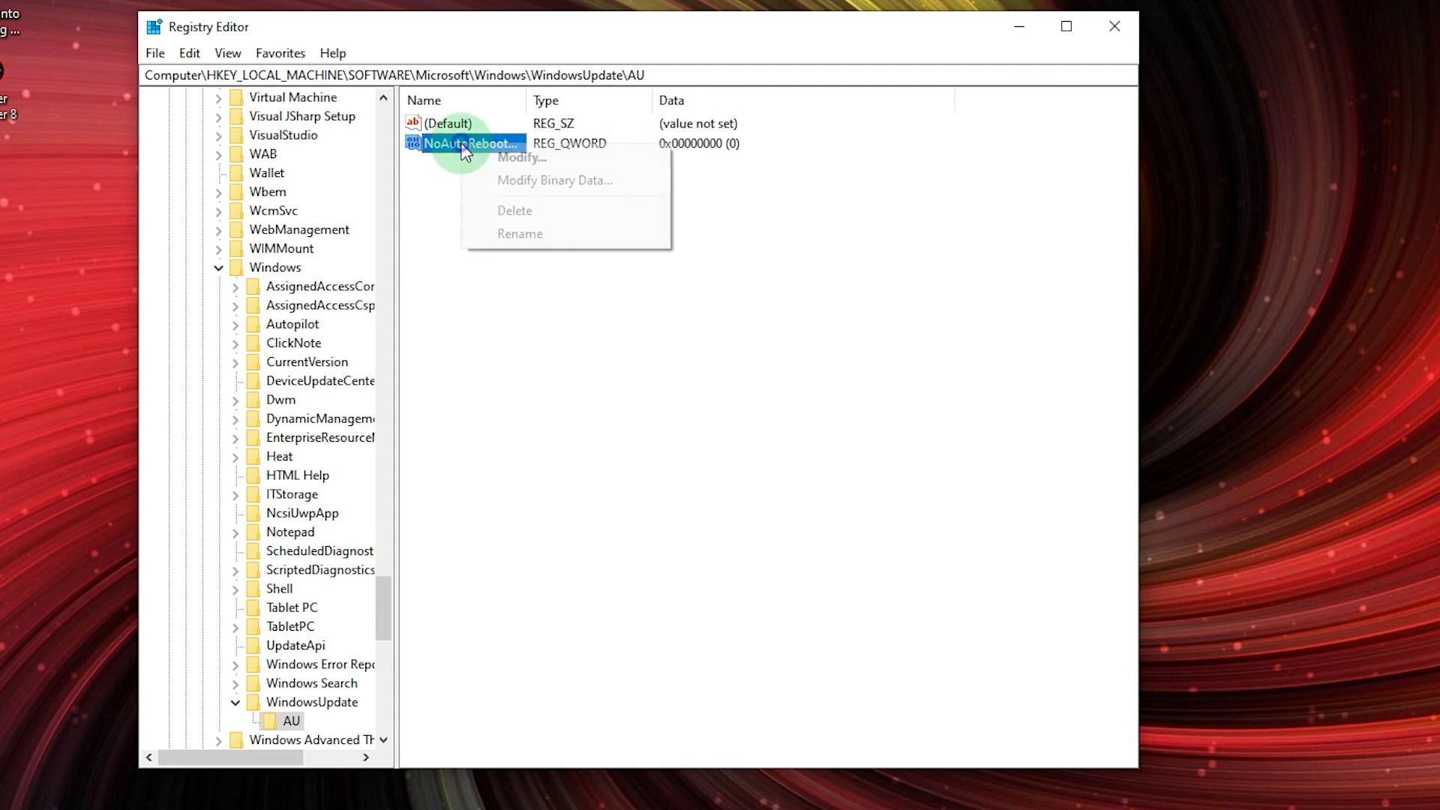
pyautogui.click(501, 158)
pyautogui.click(217, 226)
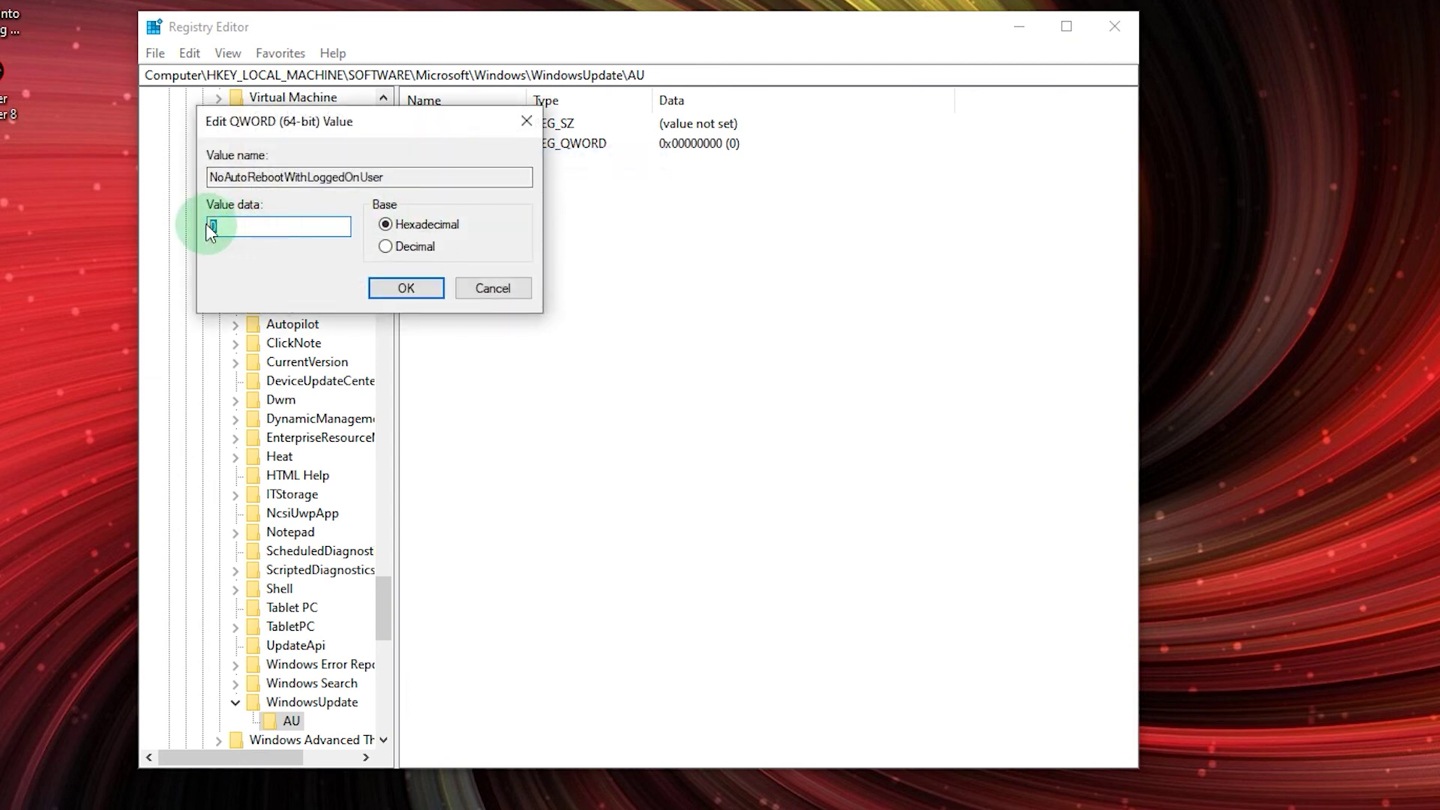
pyautogui.write('1')
pyautogui.click(408, 289)
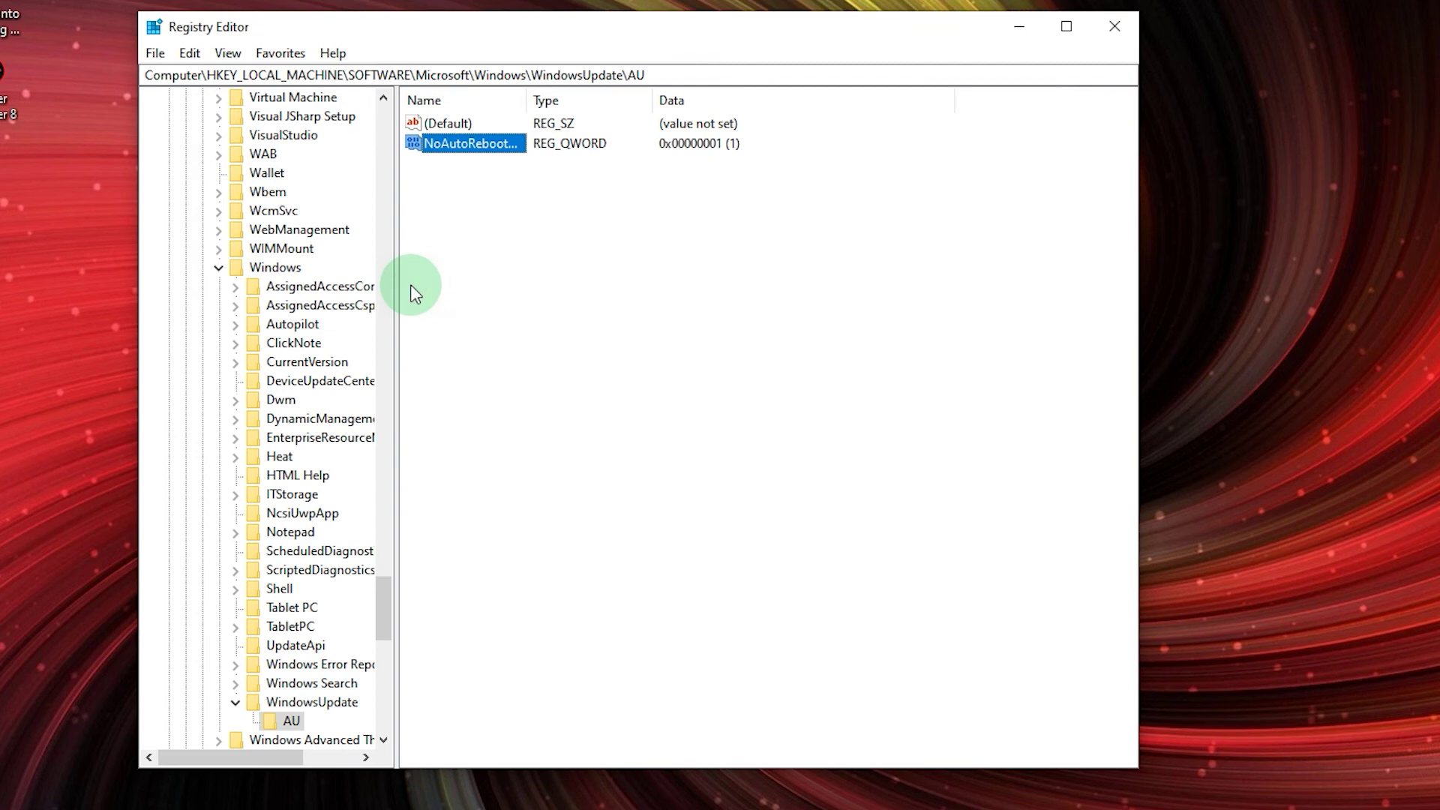
pyautogui.click(1109, 31)
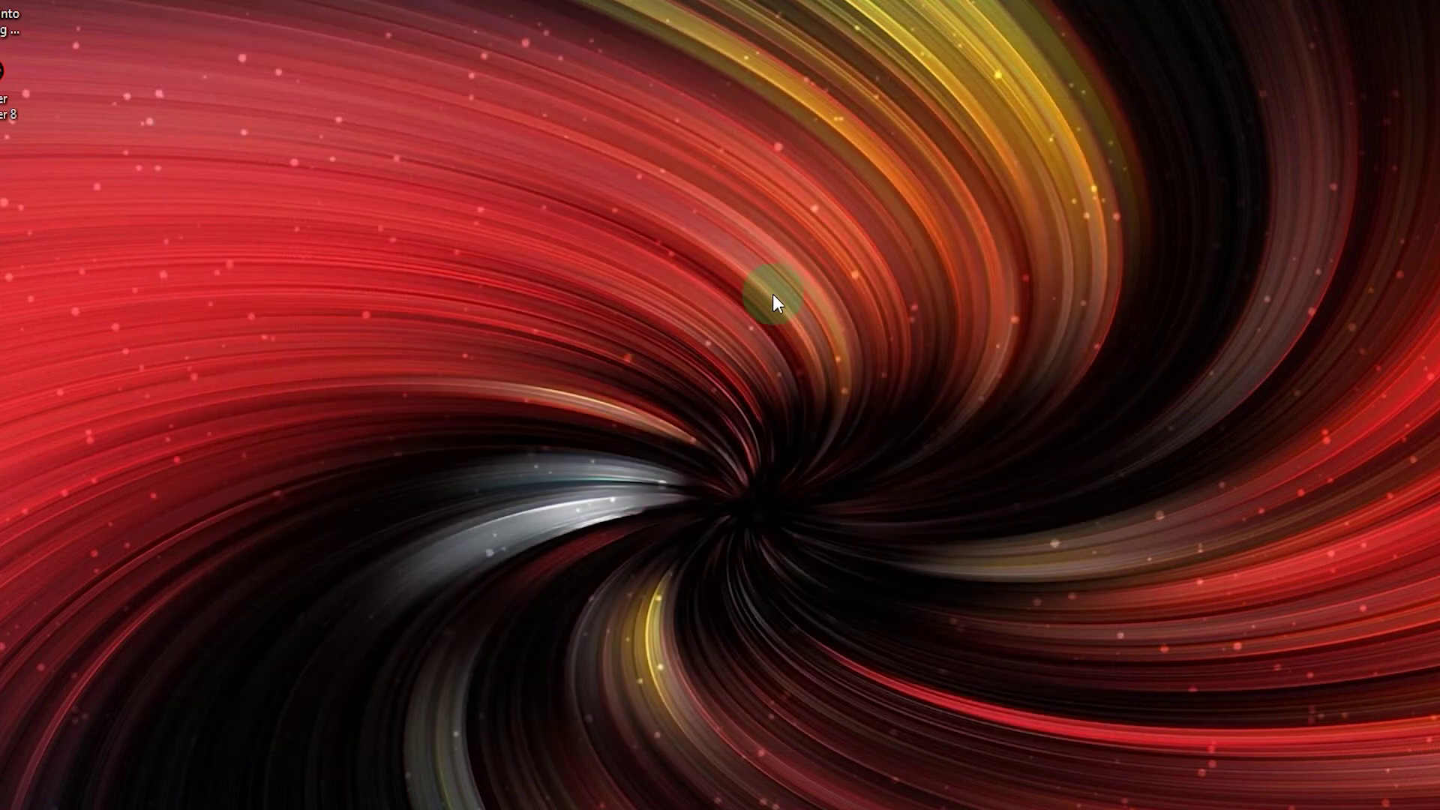